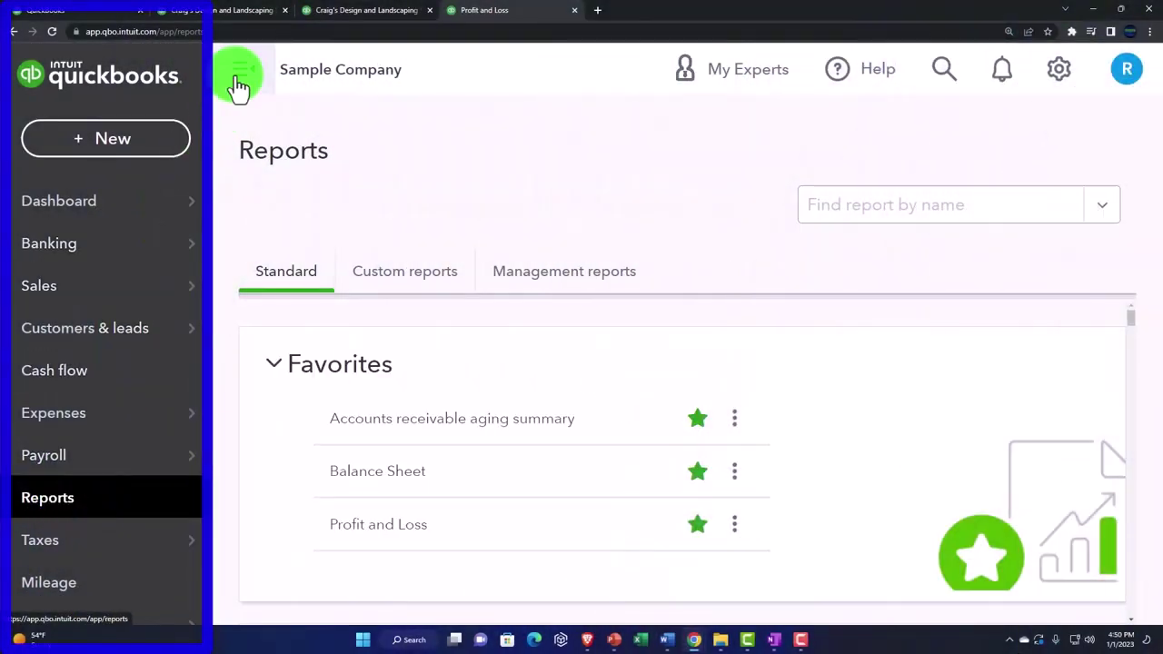
Collapse the sidebar, zoom out, and scroll the Reports page to the Who owes you reports.
left_click(238, 84)
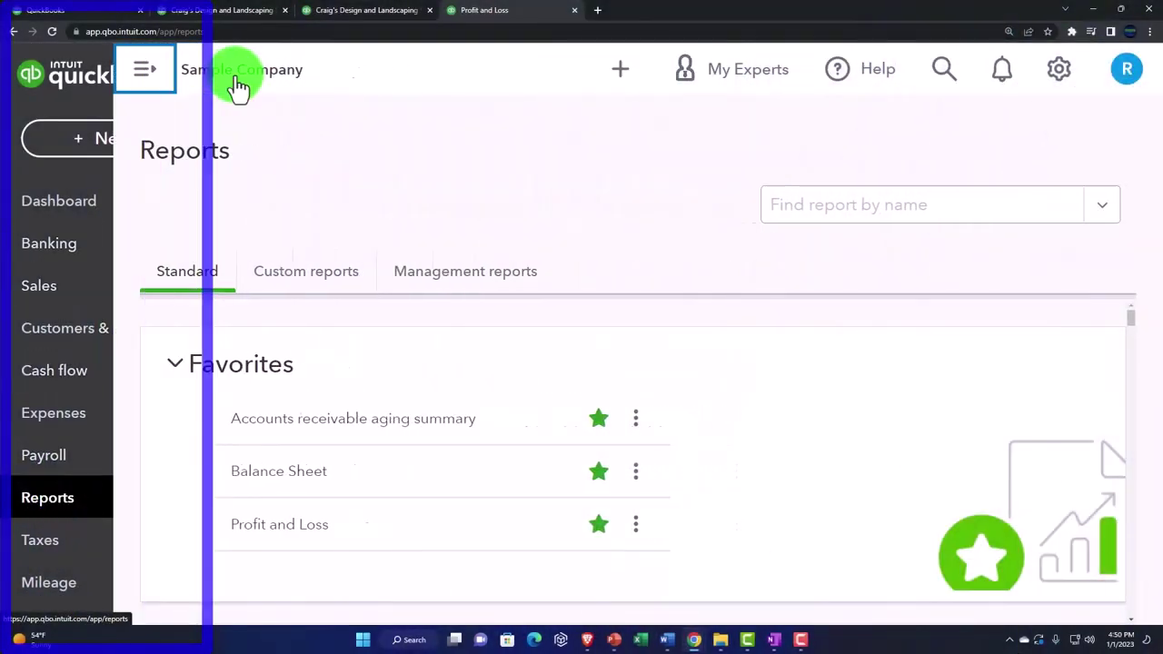
scroll(126, 416, "down", 2)
scroll(117, 414, "down", 2)
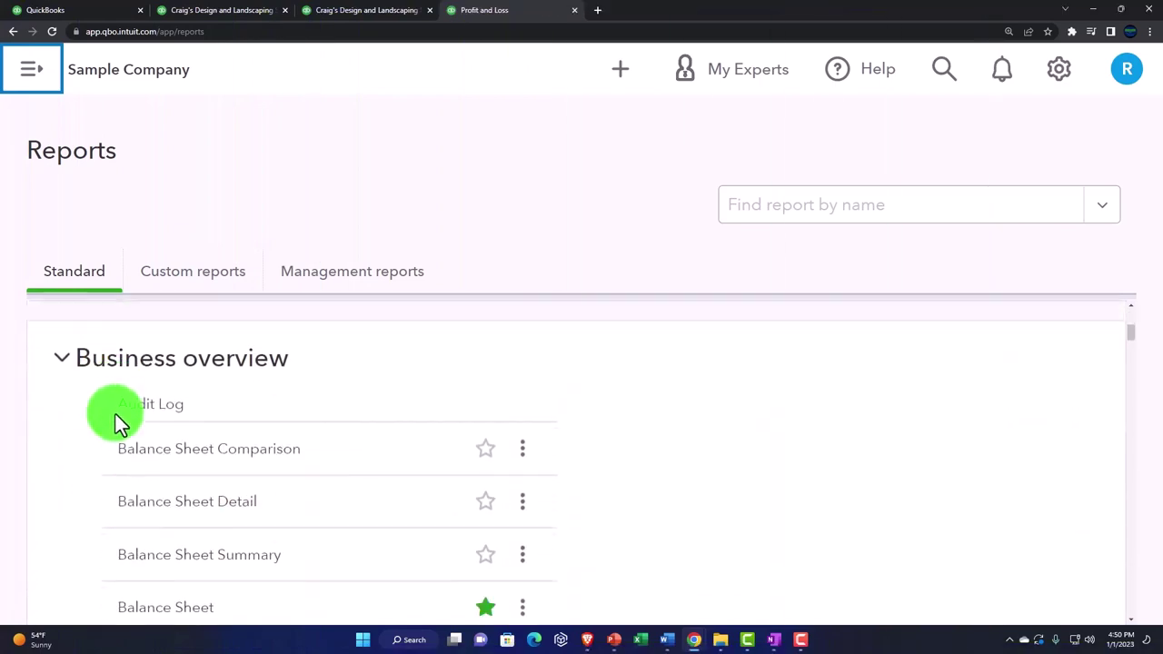
key("ctrl+minus")
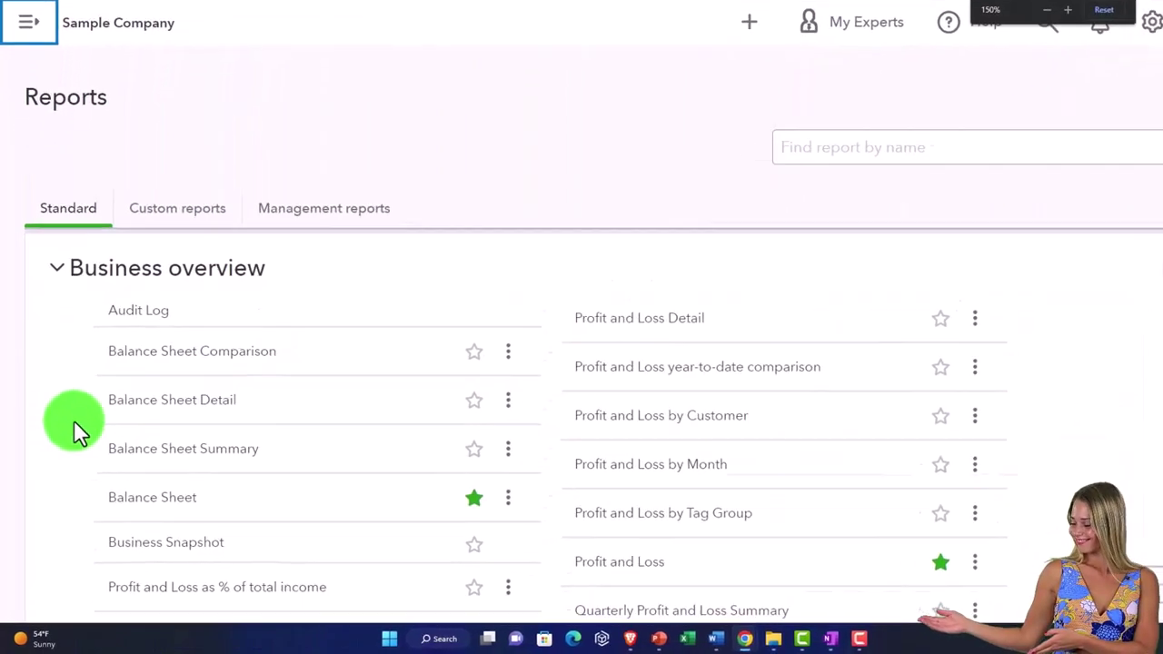
scroll(80, 427, "down", 5)
scroll(84, 385, "down", 1)
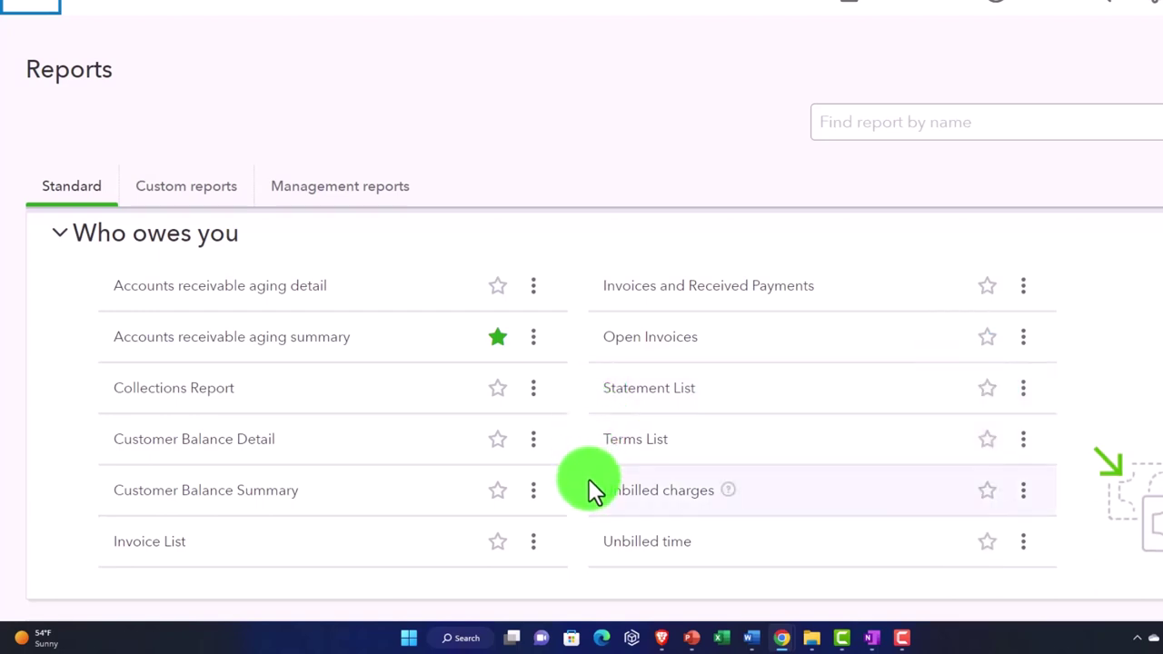
Run the Customer Balance Summary report with the report period left at All Dates.
left_click(669, 454)
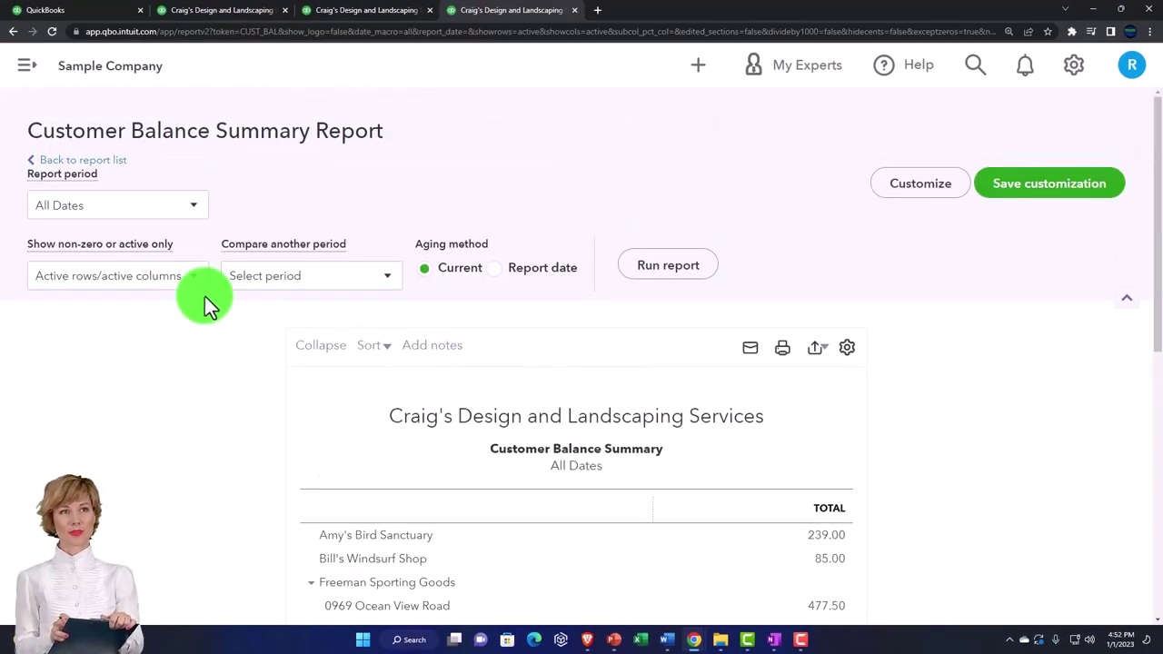
left_click(193, 207)
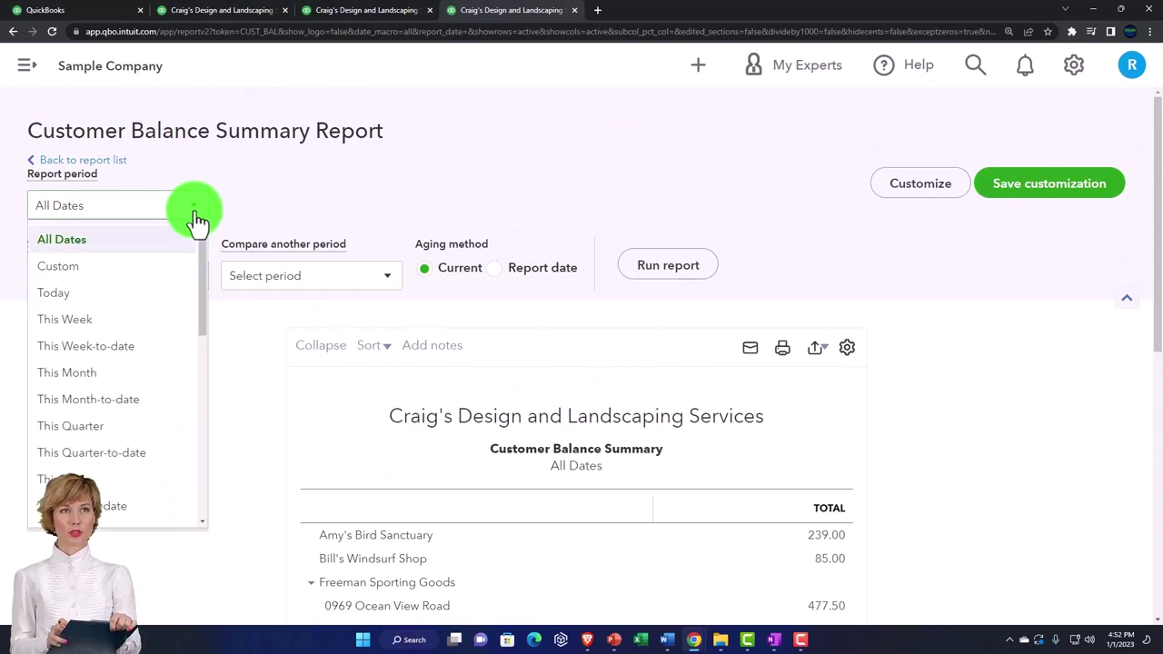
left_click(194, 209)
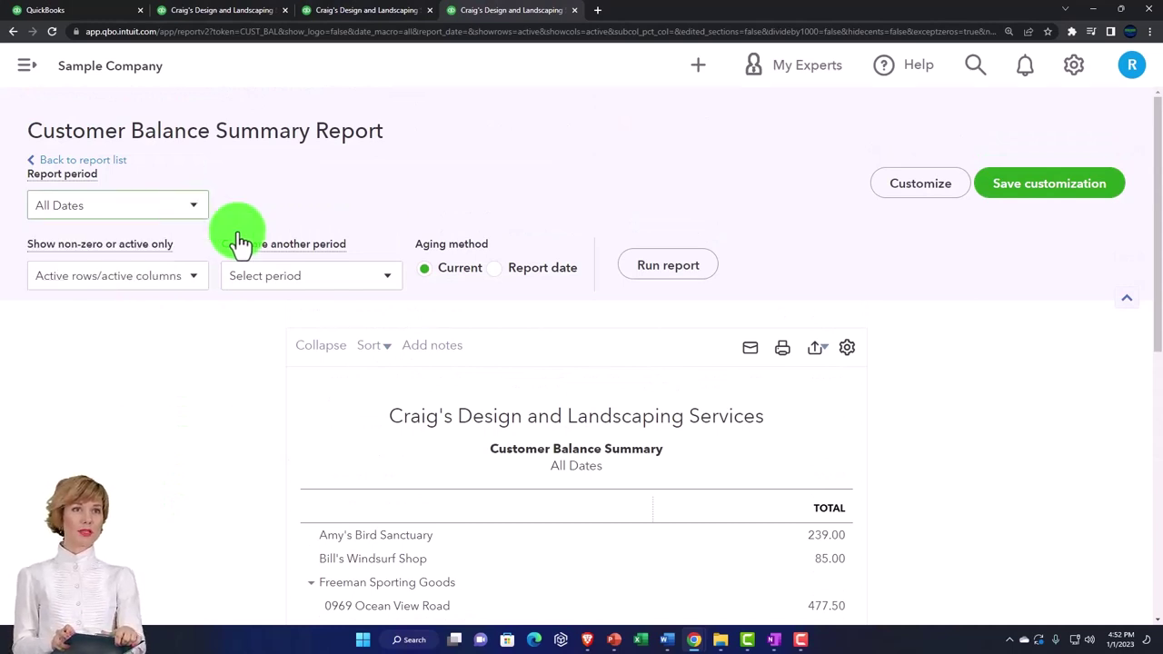
left_click(628, 272)
scroll(219, 466, "down", 3)
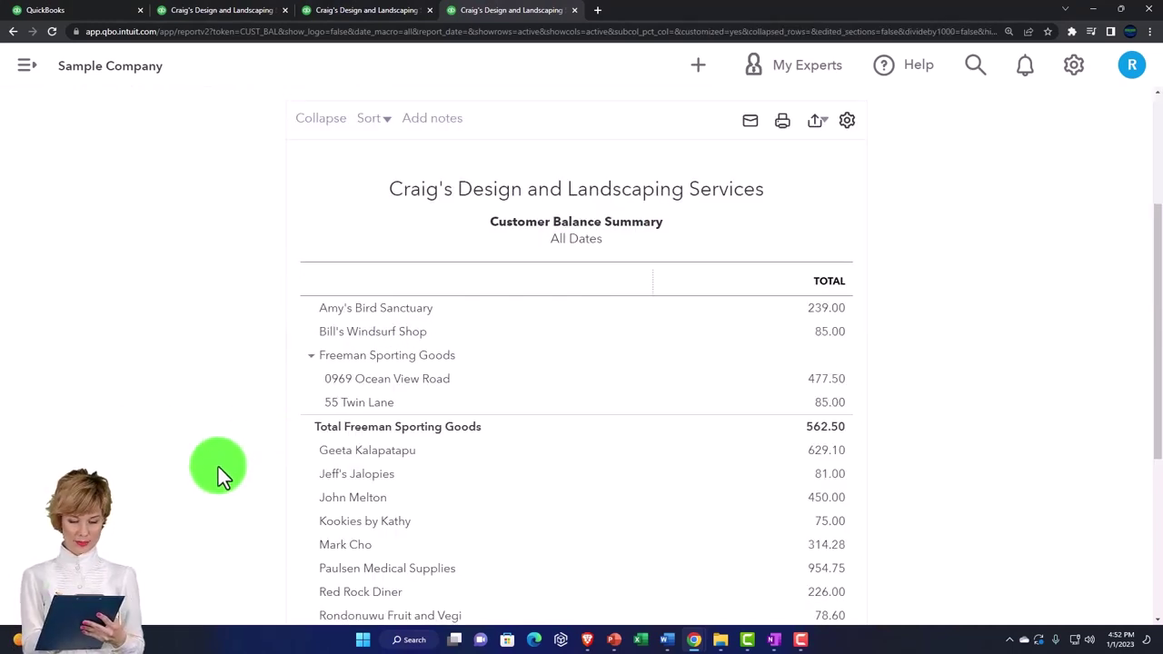
Drill from the Balance Sheet's $5,281.52 A/R amount into its January–December 2022 Transaction Report.
key("ctrl+plus")
key("ctrl+plus")
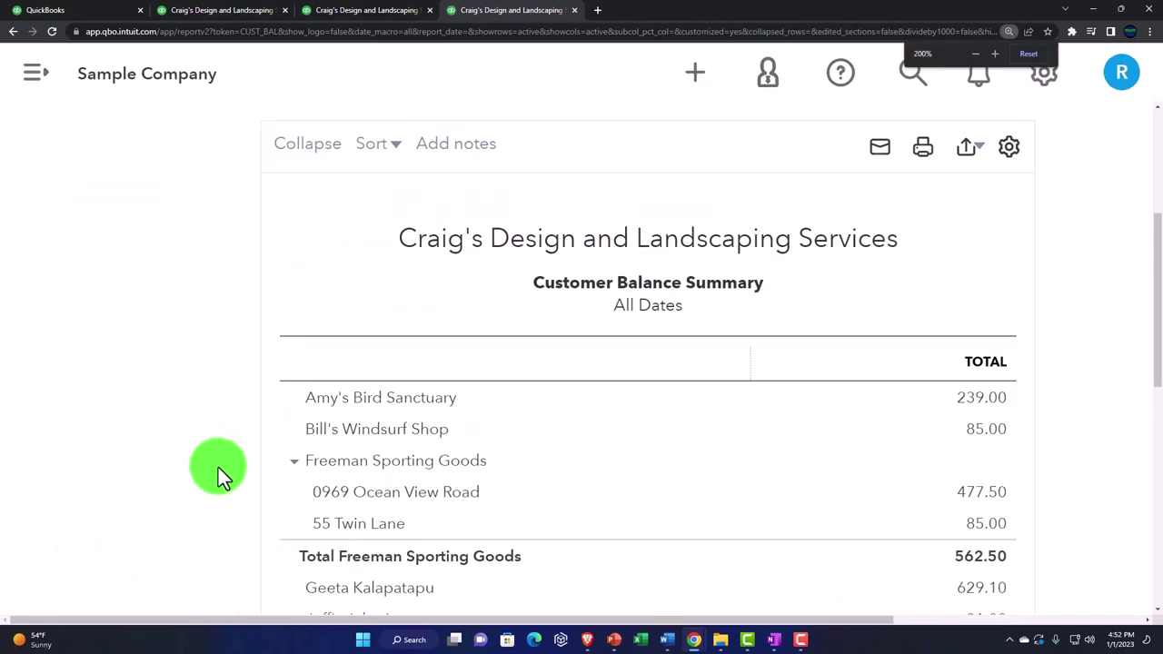
left_click(222, 18)
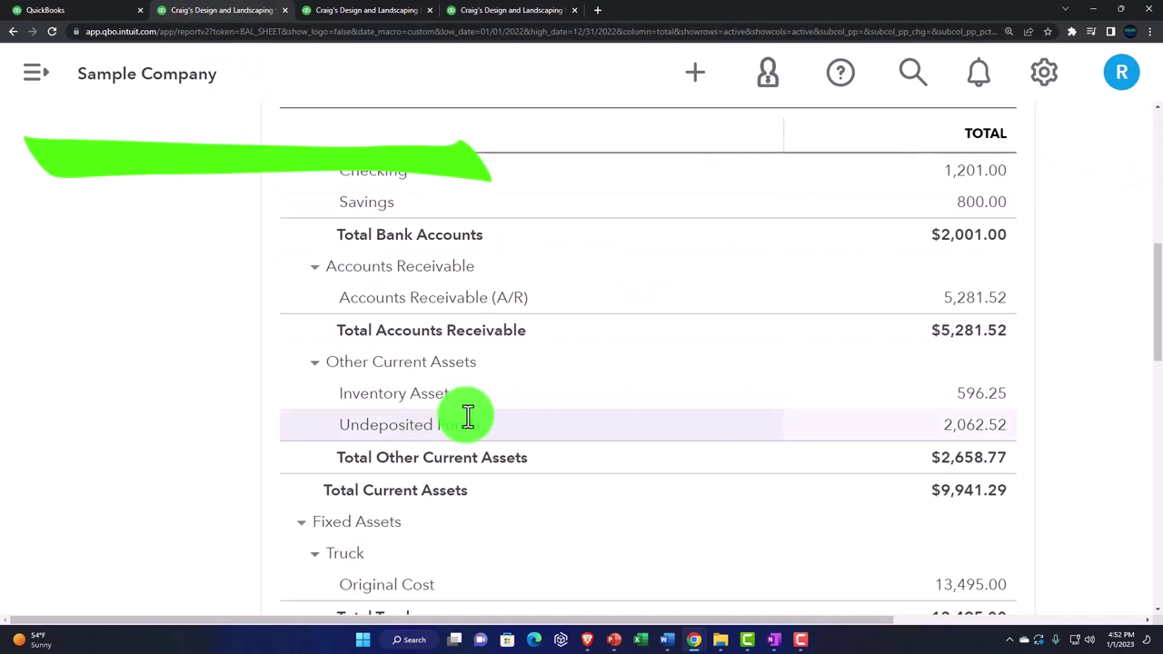
left_click(976, 299)
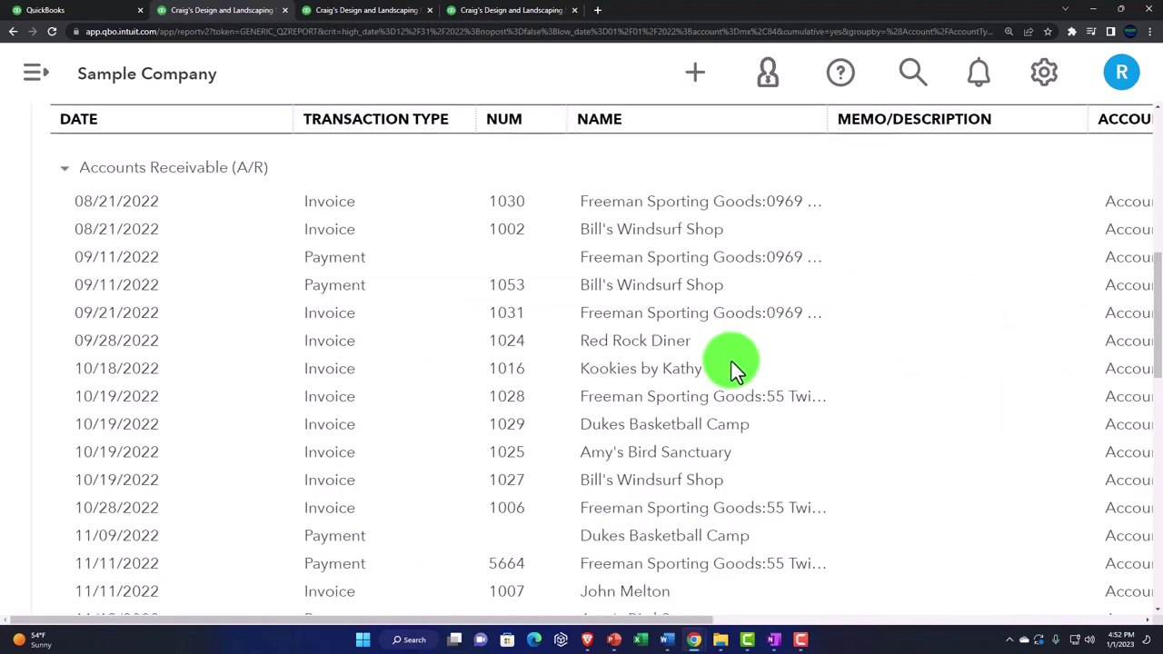
key("ctrl+minus")
key("ctrl+minus")
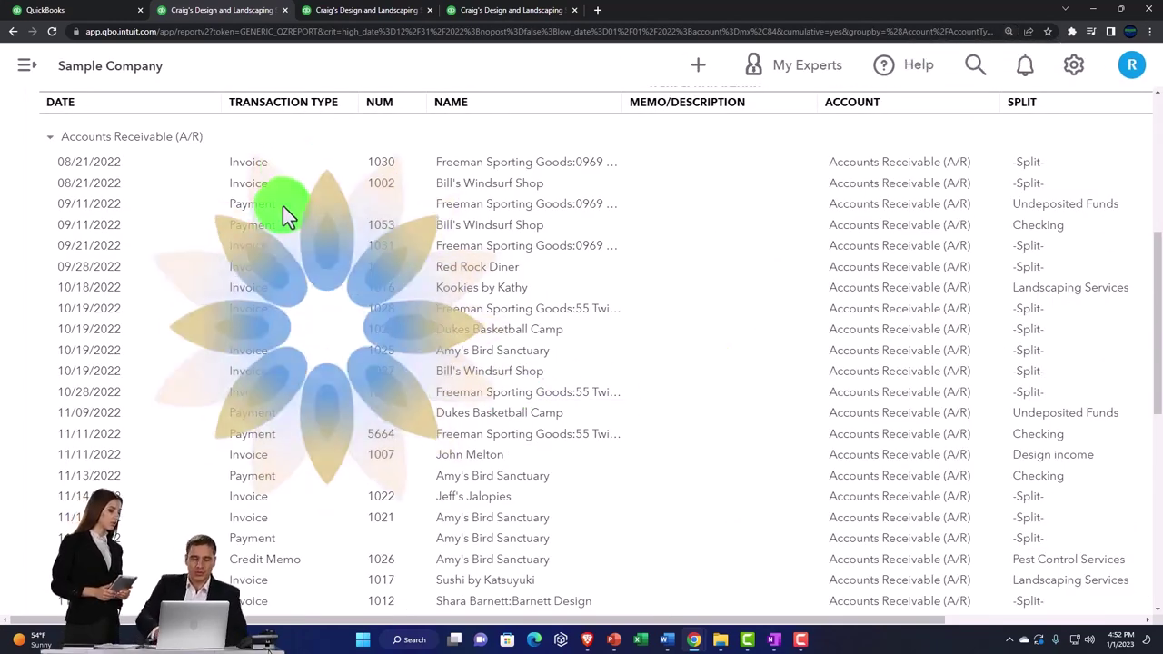
scroll(315, 314, "up", 4)
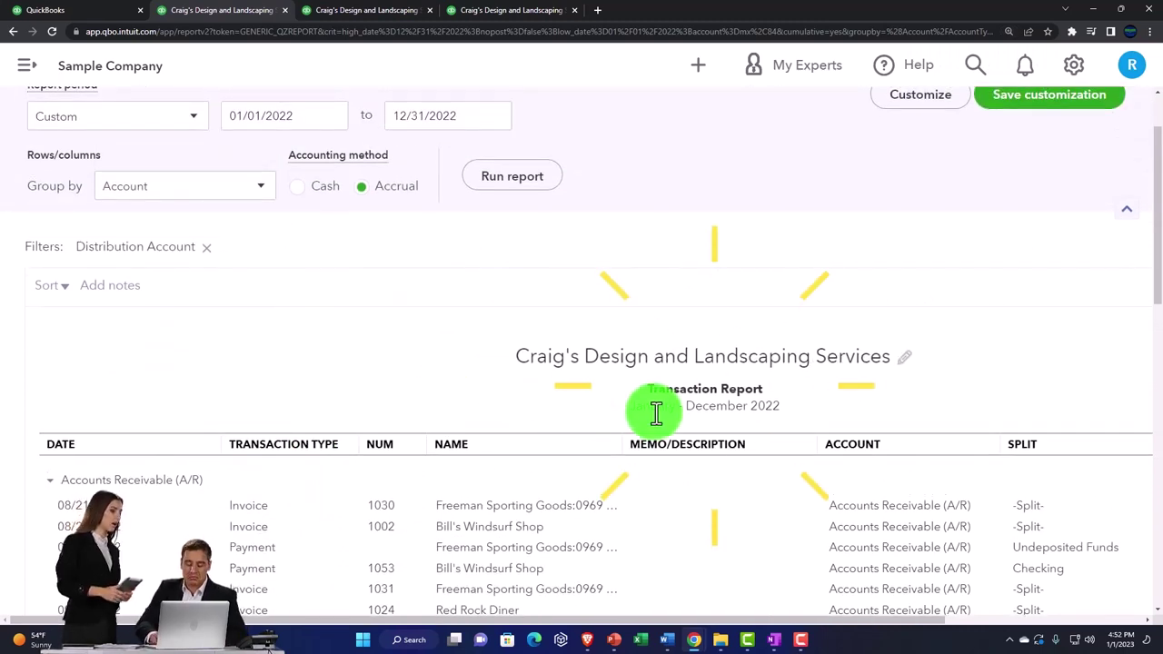
key("ctrl+minus")
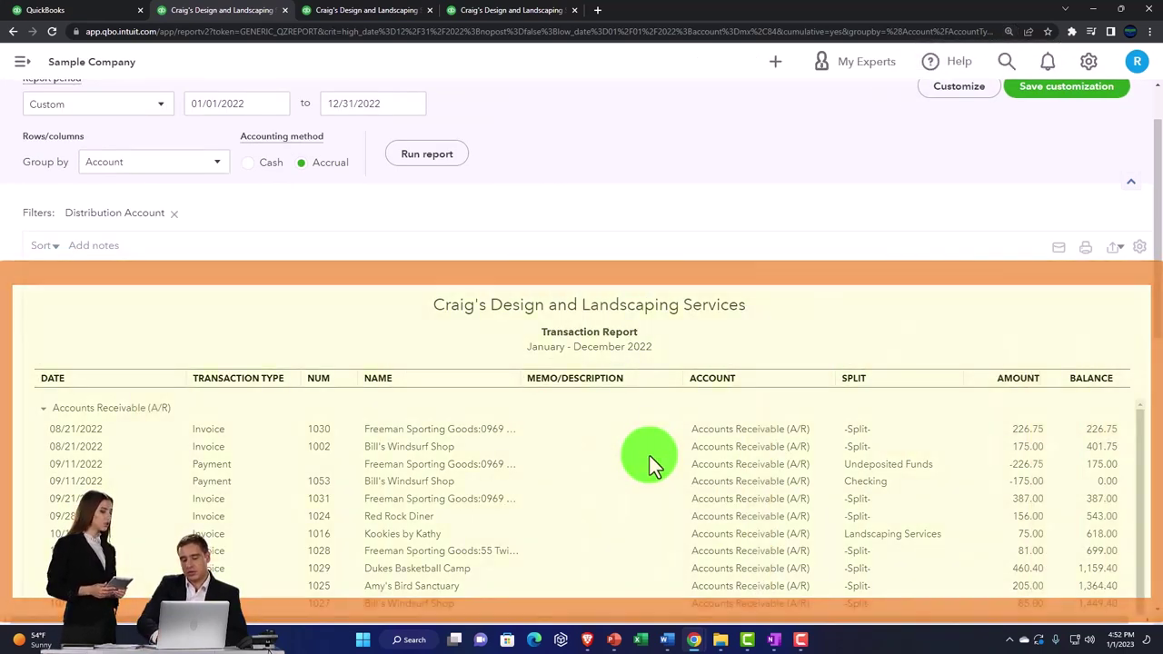
scroll(649, 456, "down", 1)
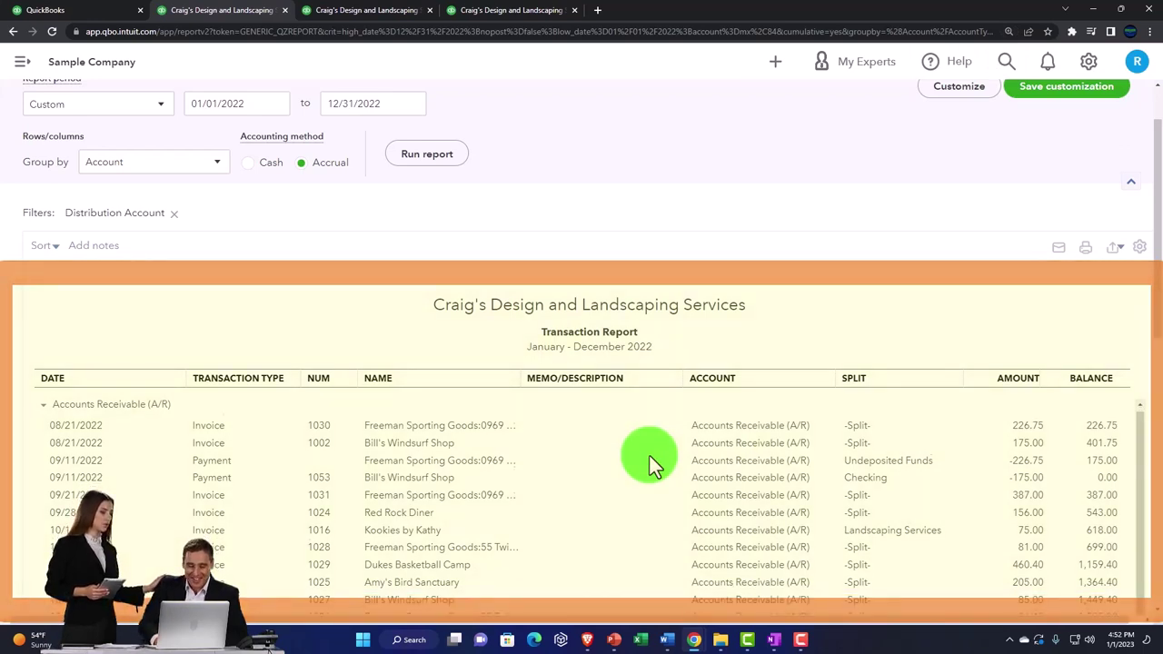
scroll(650, 456, "down", 1)
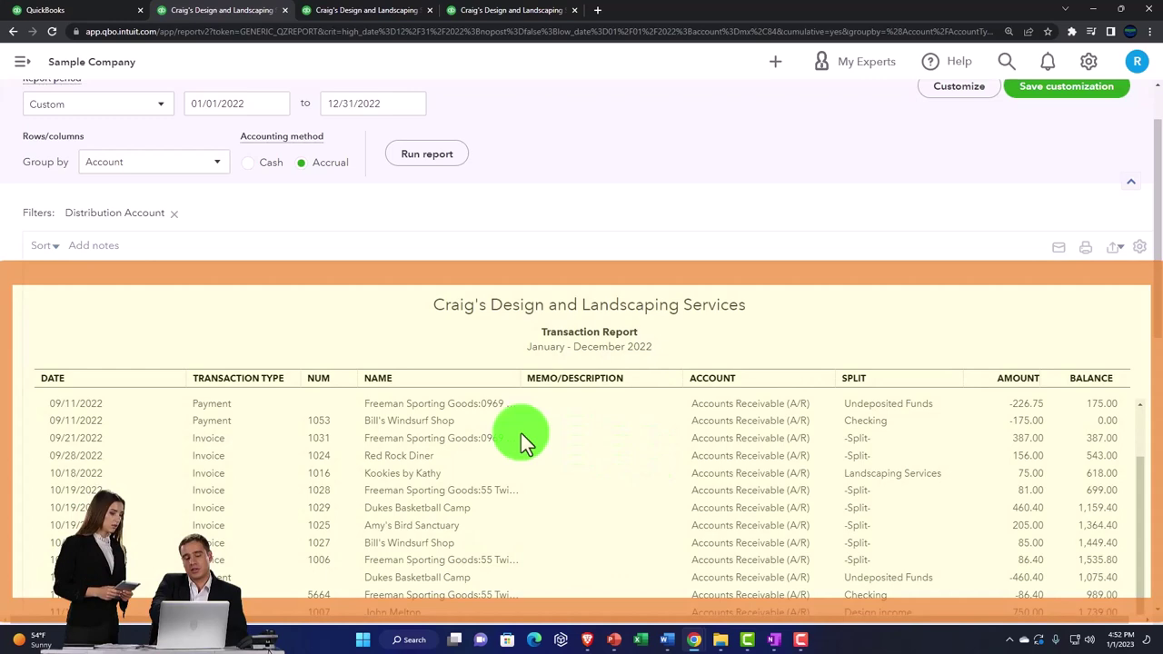
scroll(520, 433, "up", 5)
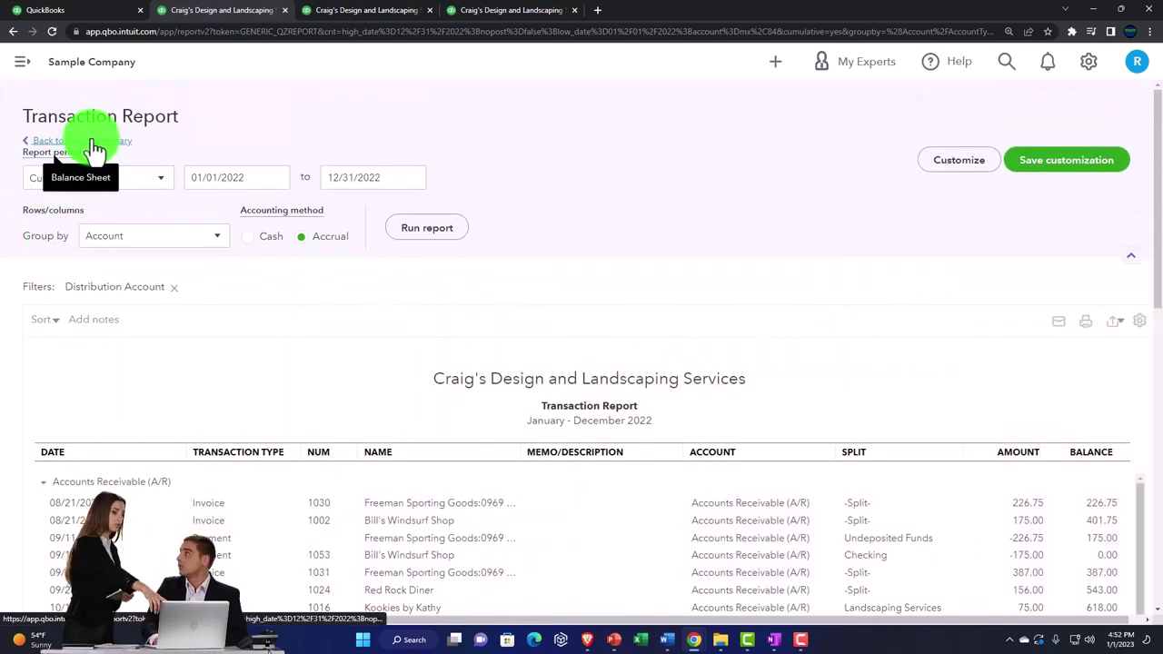
Go back to the Balance Sheet, then review the Customer Balance Summary's customer balances down to the total.
left_click(92, 143)
key("ctrl+plus")
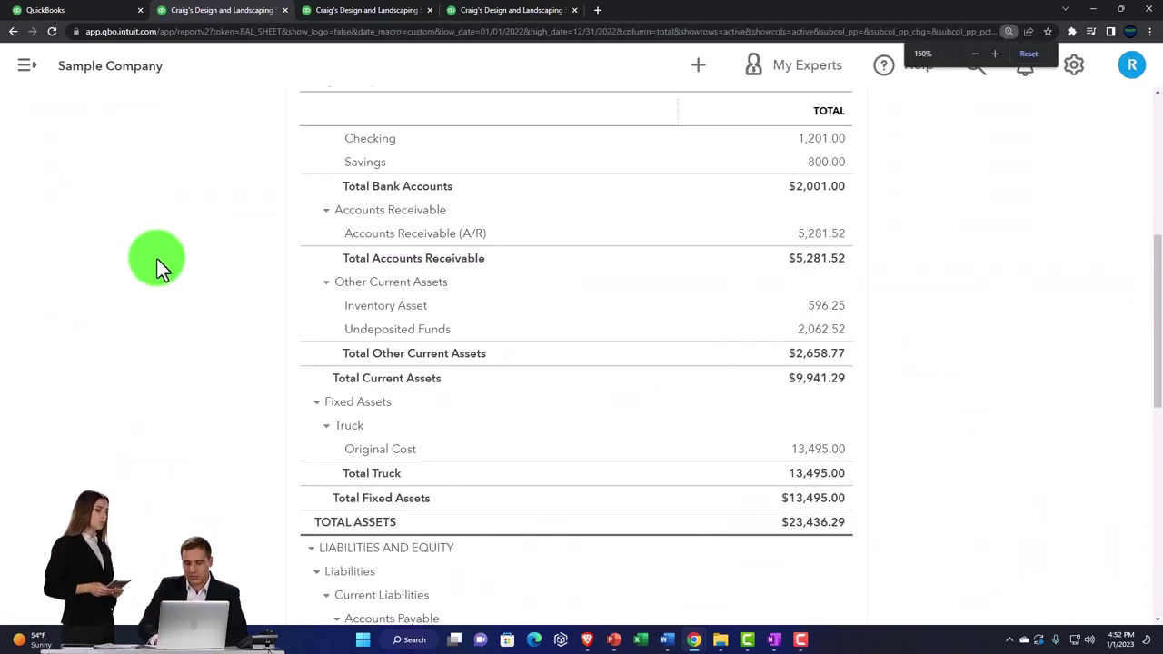
left_click(514, 13)
left_click(398, 295)
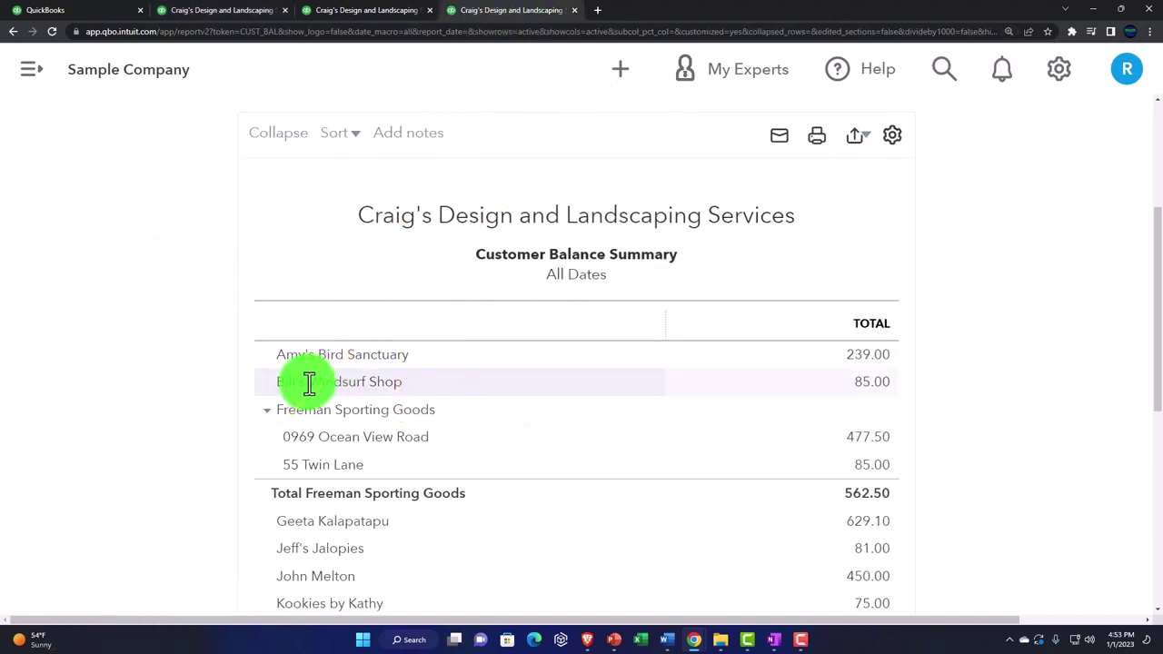
scroll(451, 381, "down", 1)
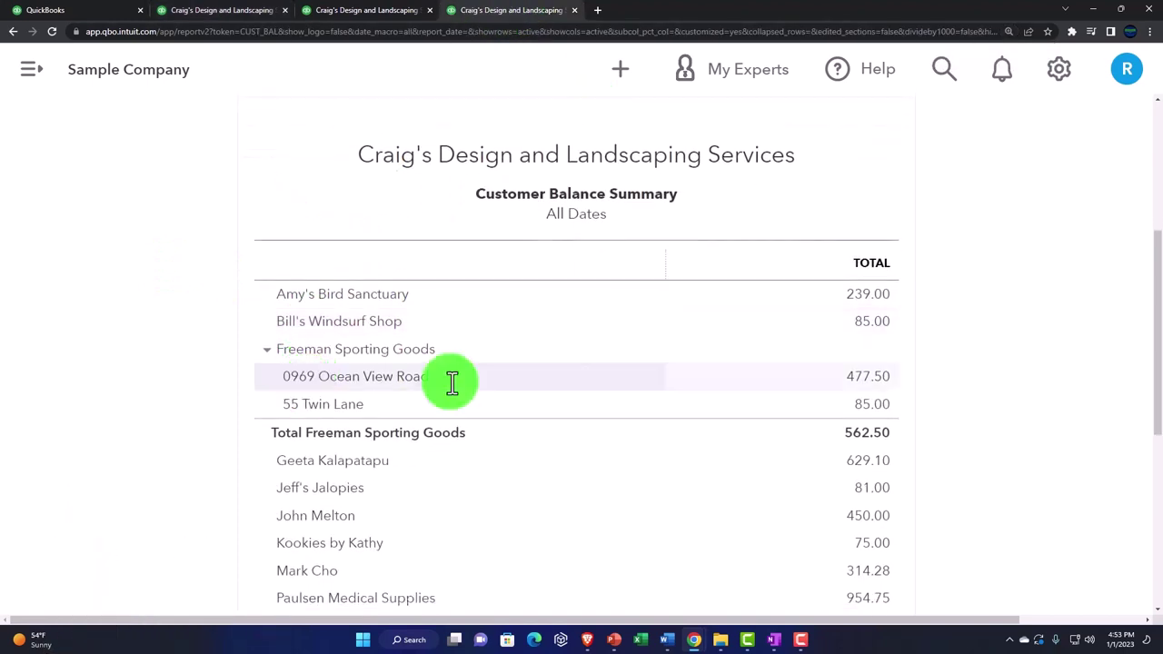
scroll(846, 378, "down", 6)
left_click(851, 378)
scroll(851, 381, "down", 1)
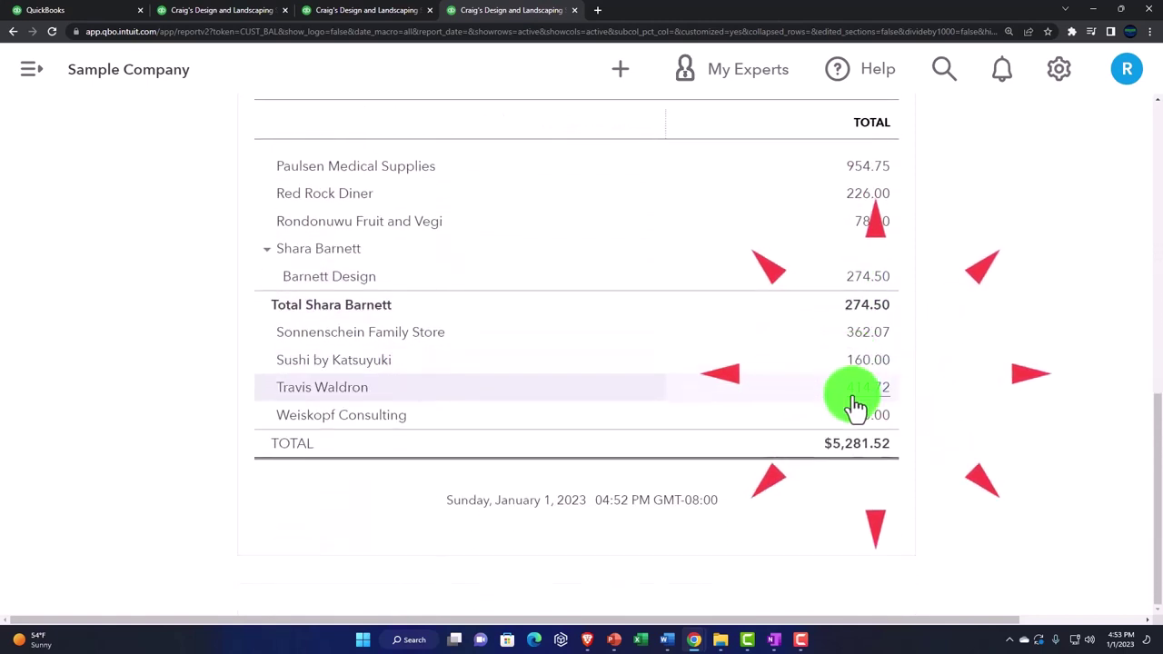
left_click(851, 462)
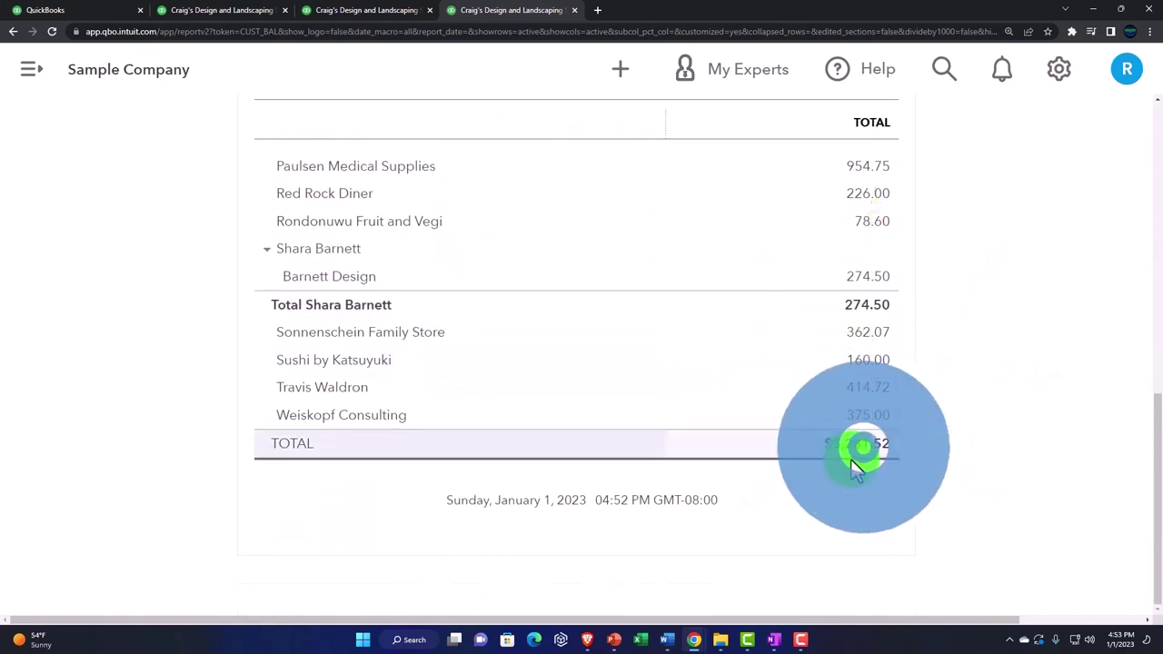
Compare the Balance Sheet's $5,281.52 receivables against the Customer Balance Summary total.
left_click(233, 11)
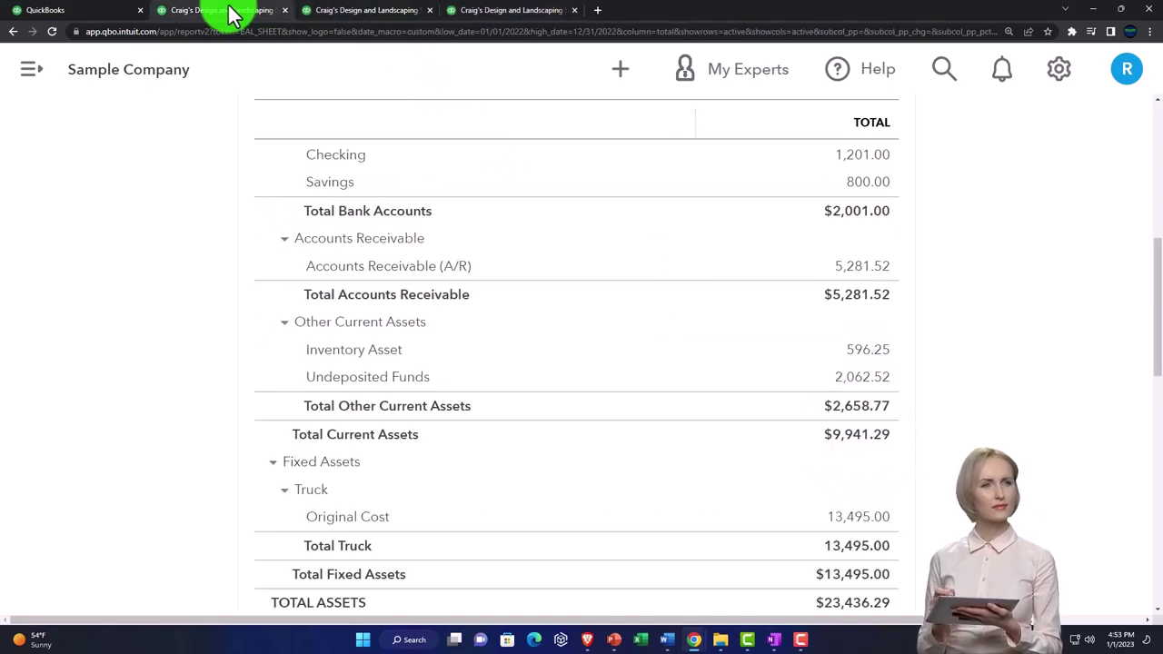
left_click(863, 279)
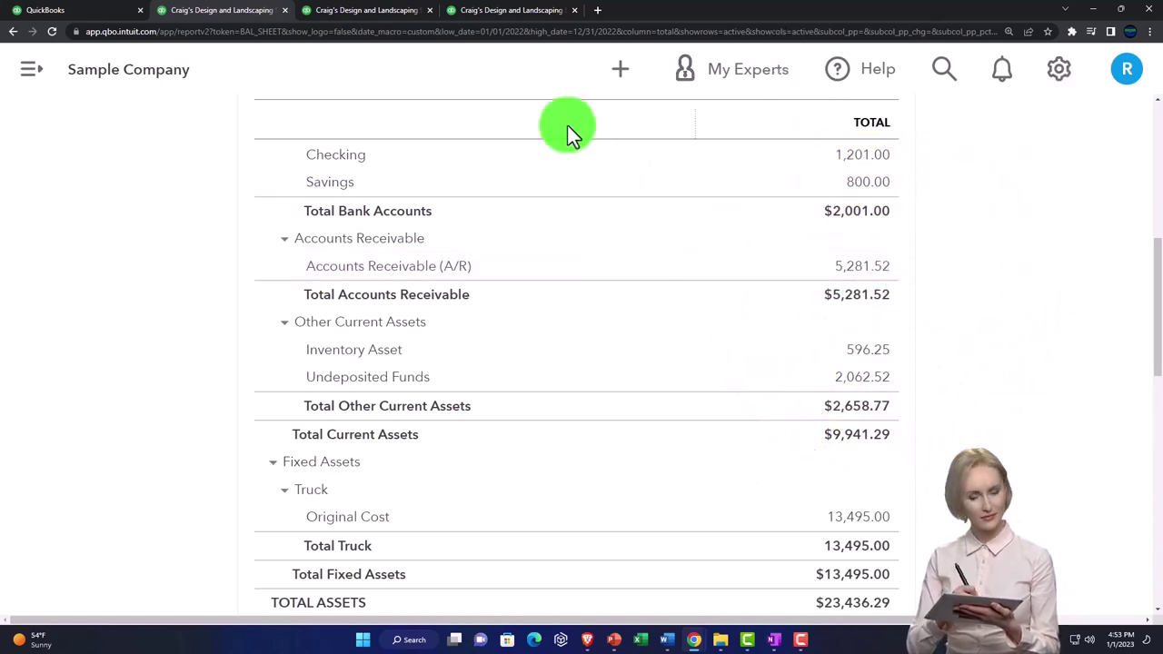
left_click(513, 11)
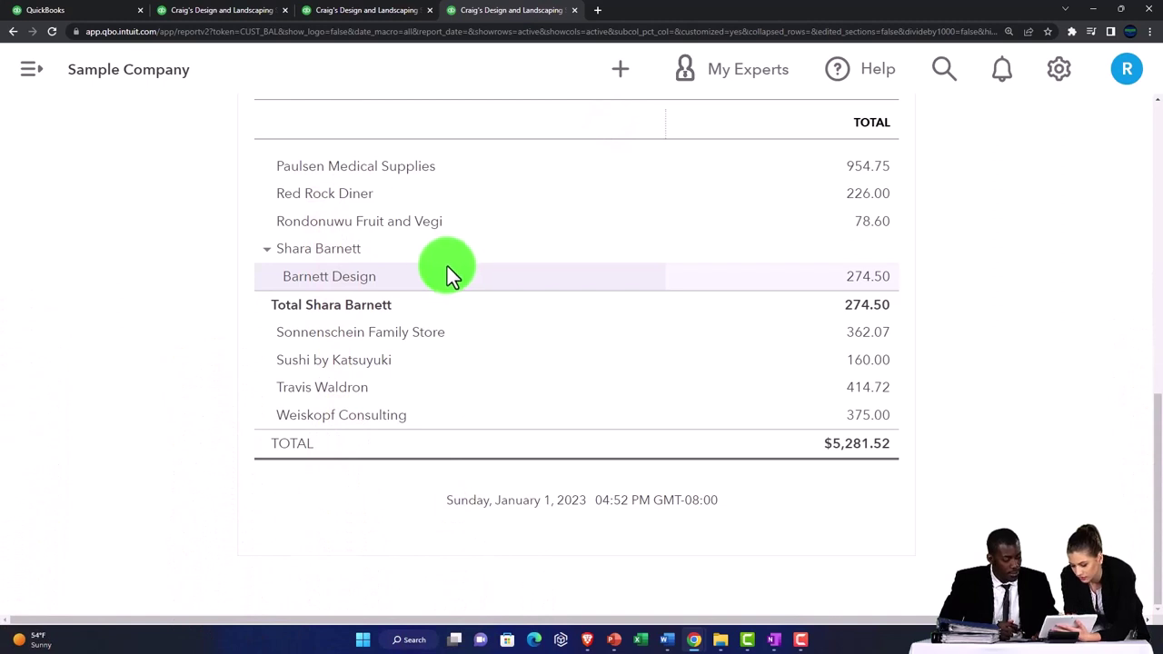
Open the Sales > All sales transactions list with the sidebar collapsed.
left_click(80, 13)
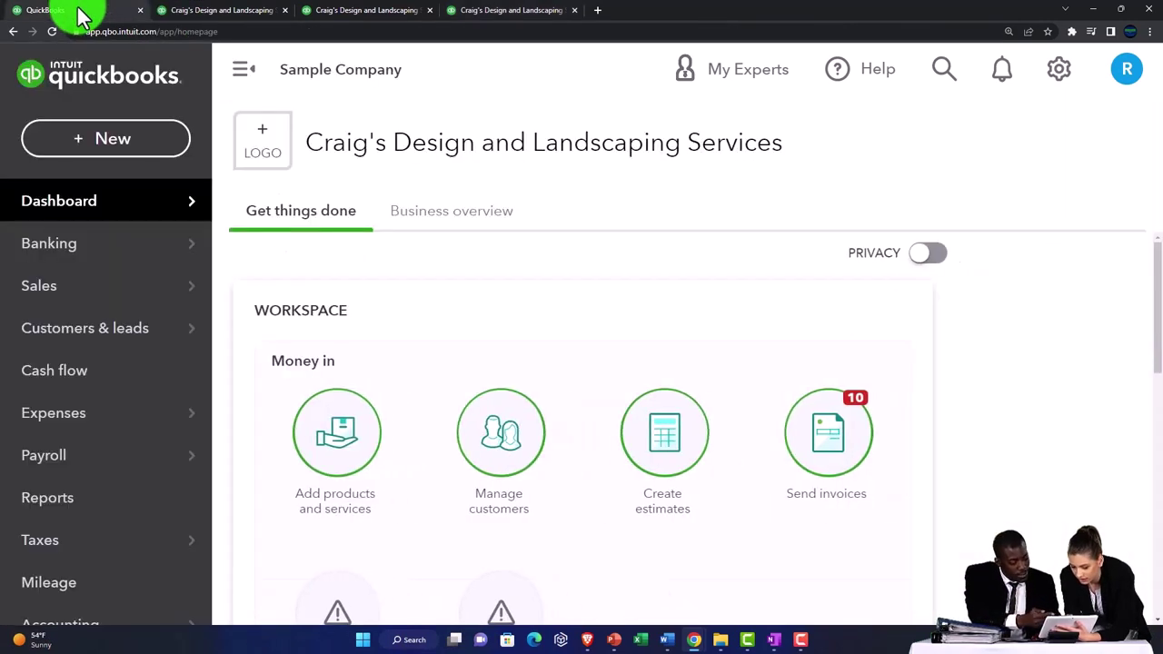
left_click(64, 289)
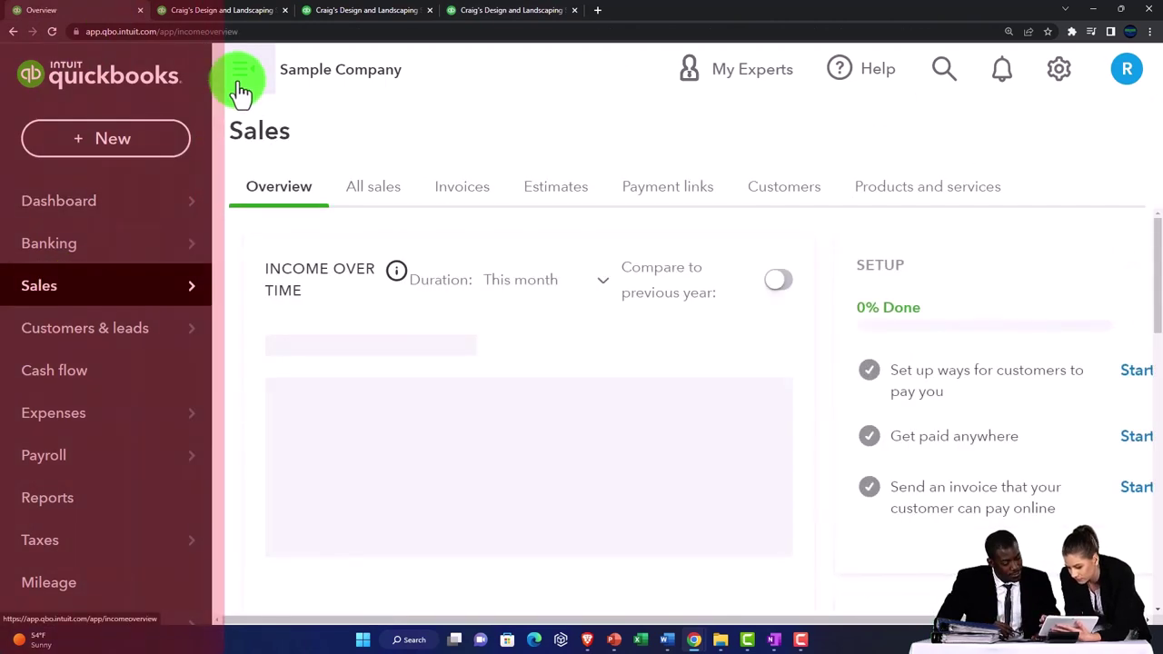
left_click(241, 84)
left_click(164, 193)
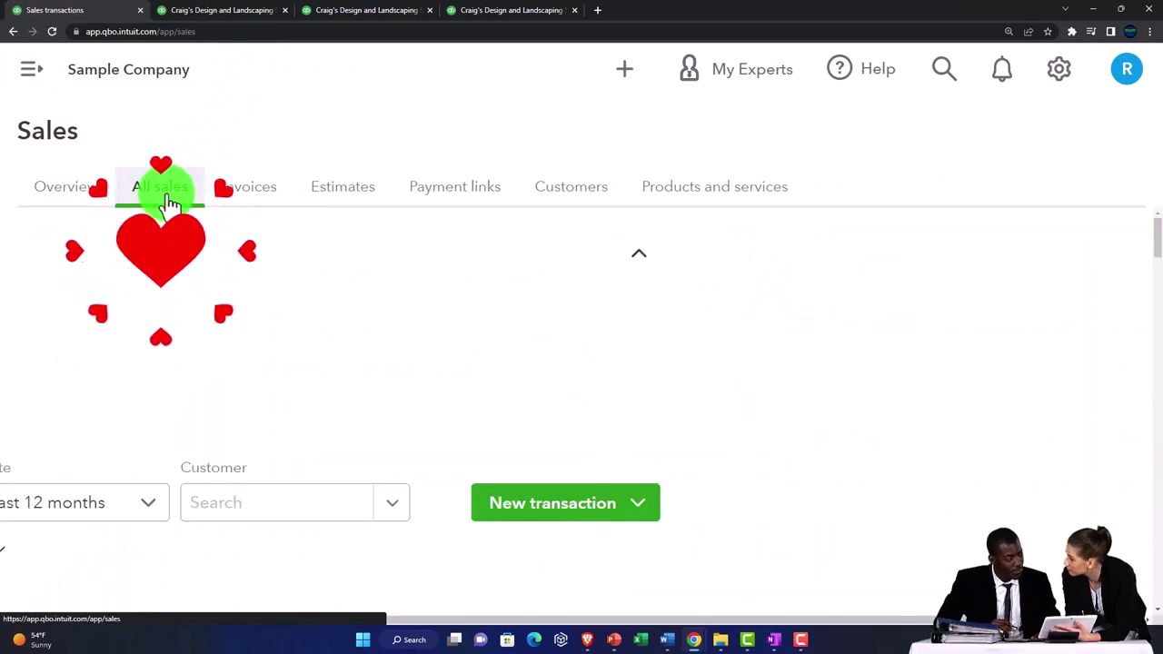
left_click(144, 372)
key("ctrl+minus")
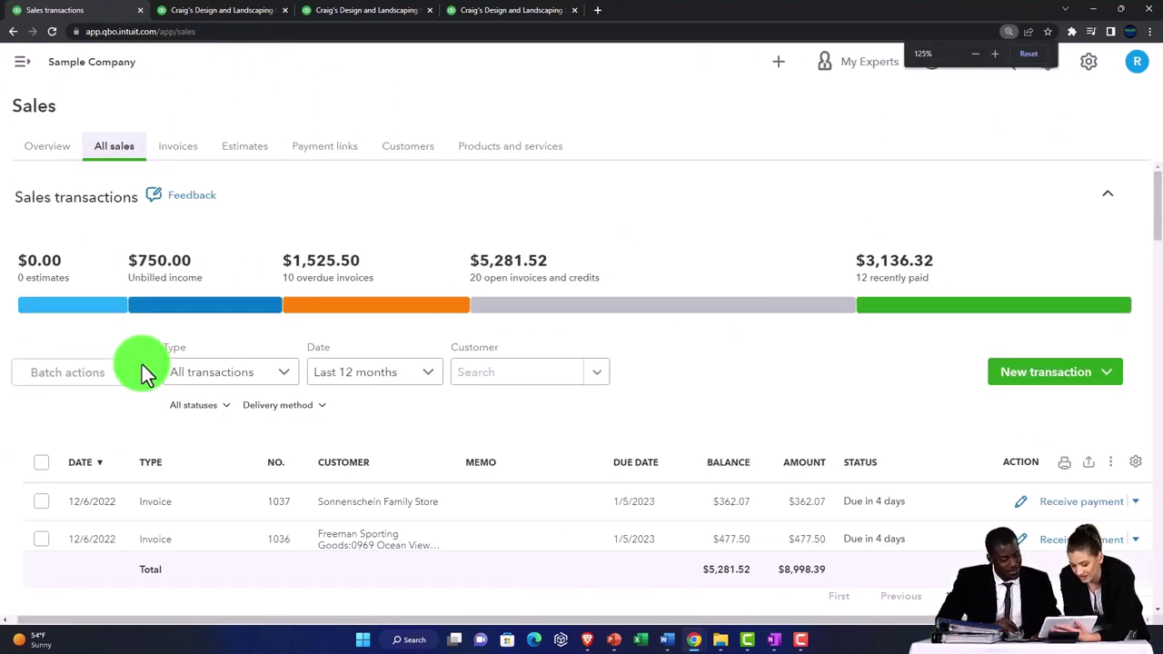
Review the unfiltered sales list's balance column totalling $5,281.52, dismissing the tour popup.
left_click(552, 310)
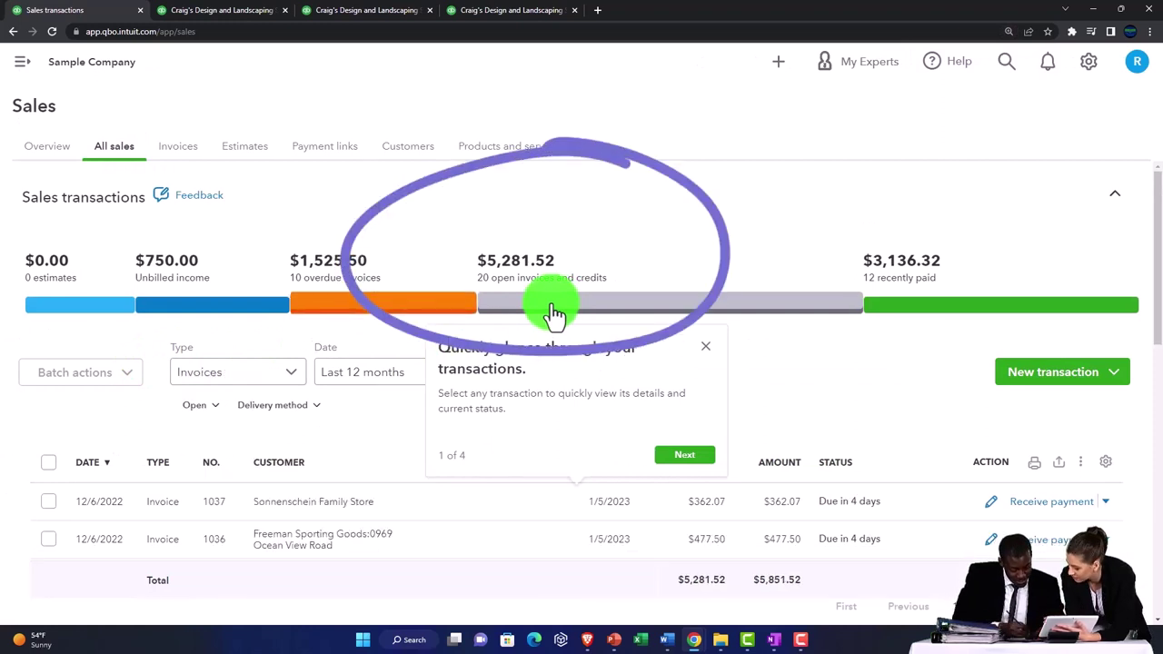
left_click(558, 312)
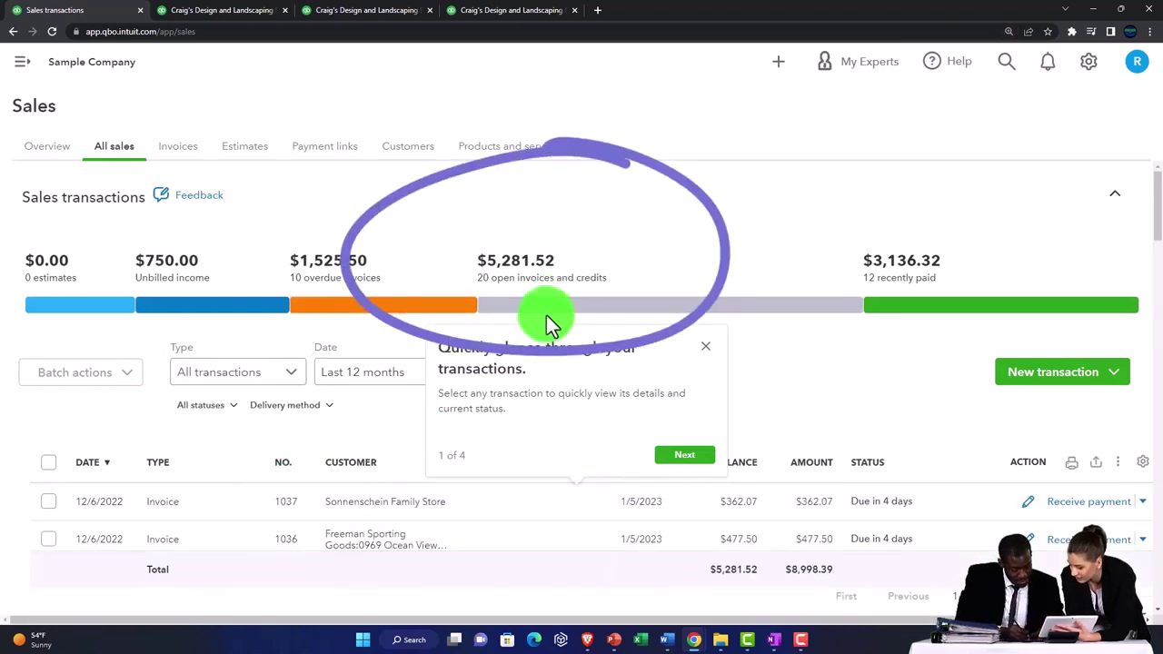
scroll(261, 405, "down", 1)
scroll(261, 405, "down", 3)
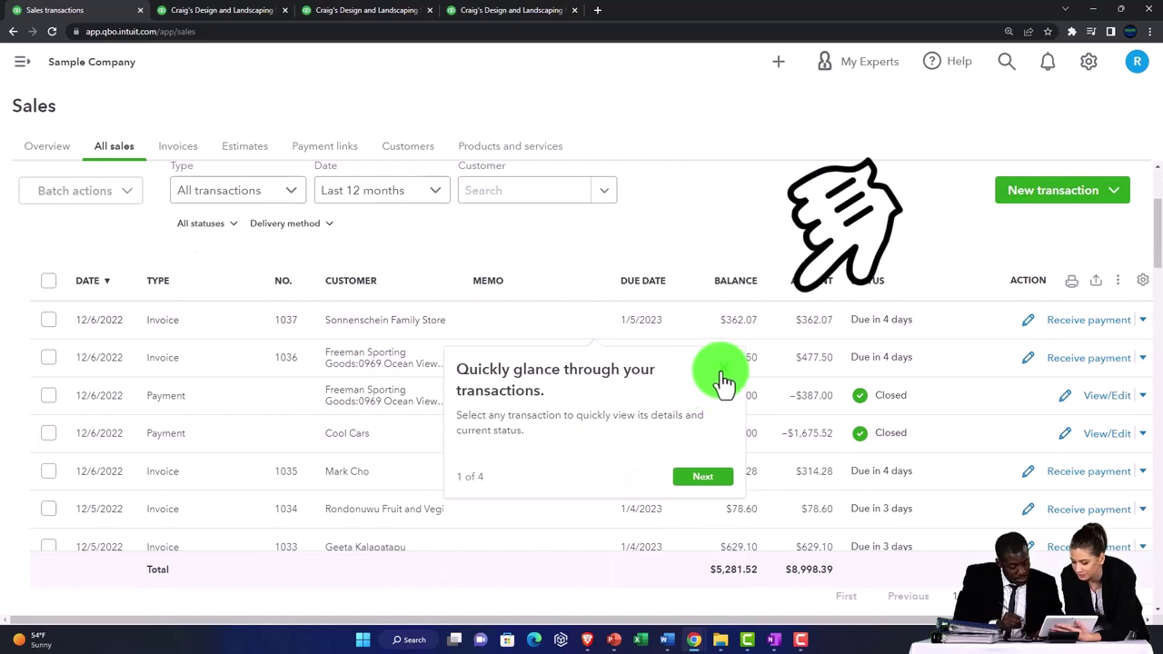
left_click(727, 381)
scroll(568, 423, "down", 5)
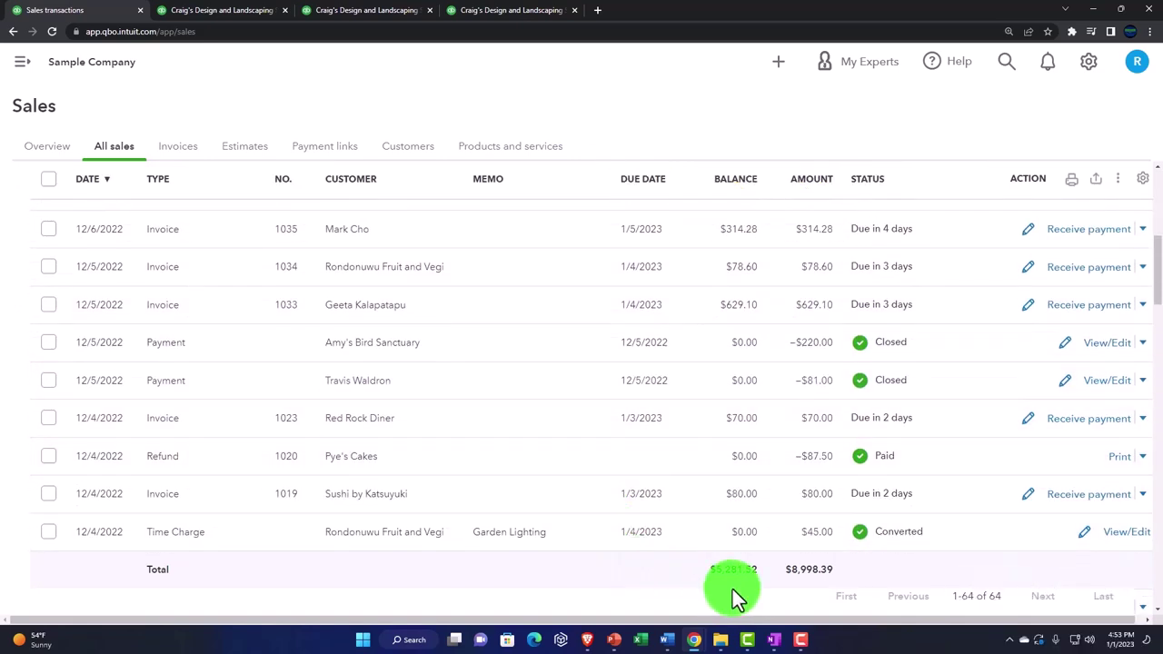
Cross-check the sales balance against the Profit and Loss and Balance Sheet reports.
left_click(362, 11)
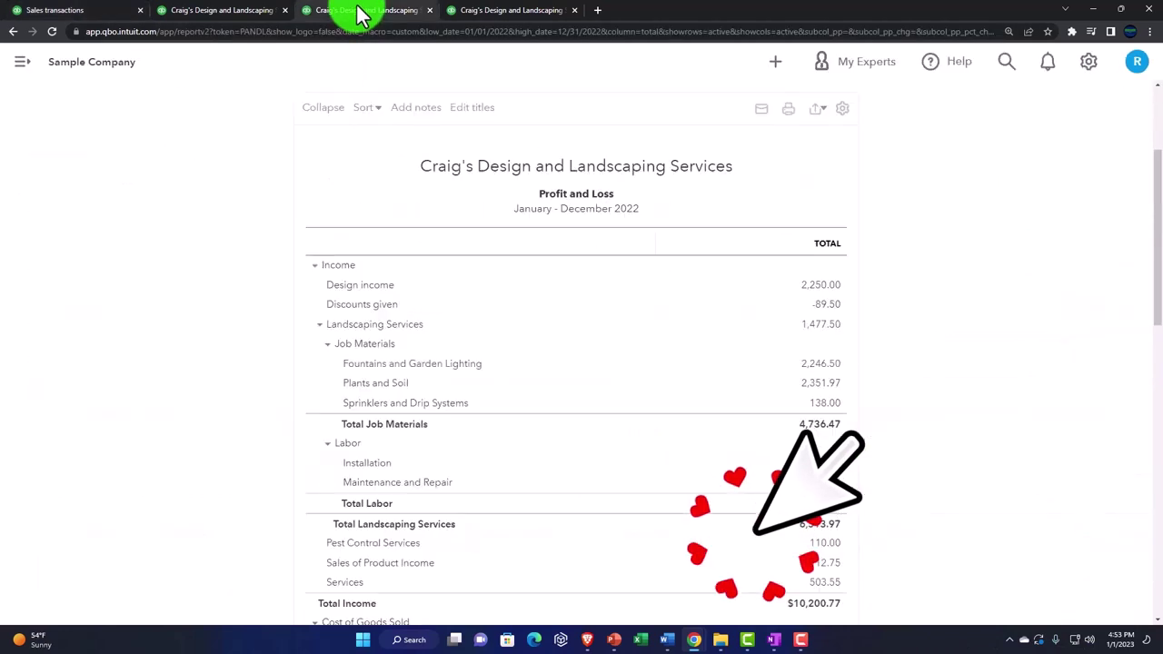
left_click(218, 12)
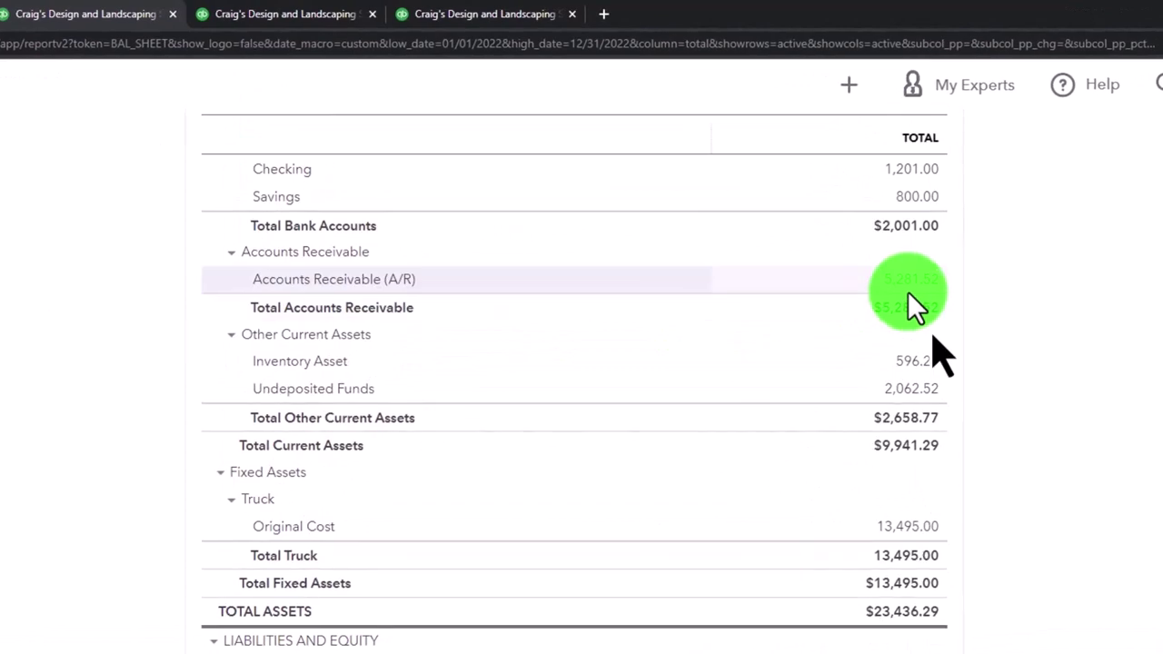
left_click(72, 13)
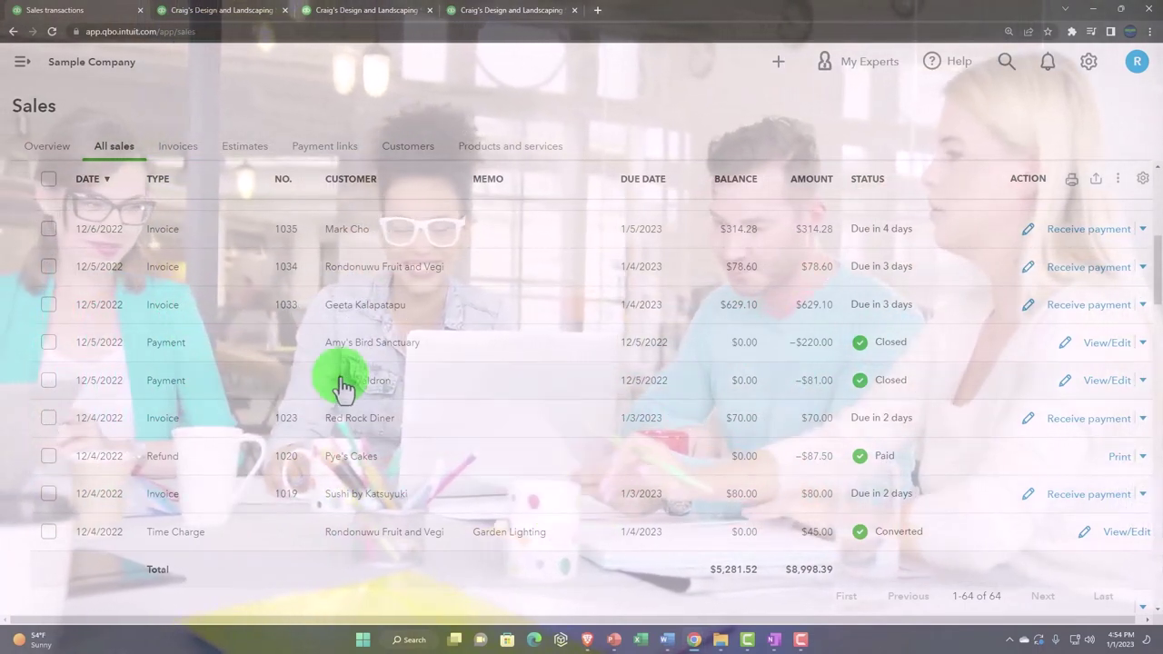
Filter the Customers list to those with open invoices and scroll through their balances.
left_click(177, 148)
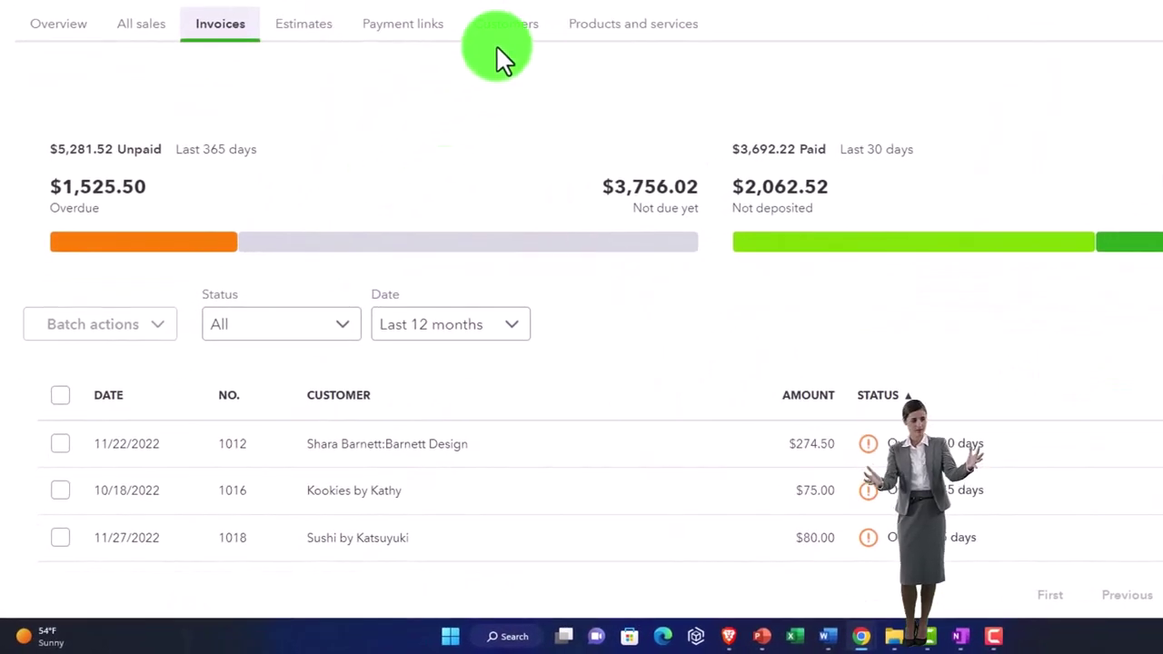
left_click(506, 27)
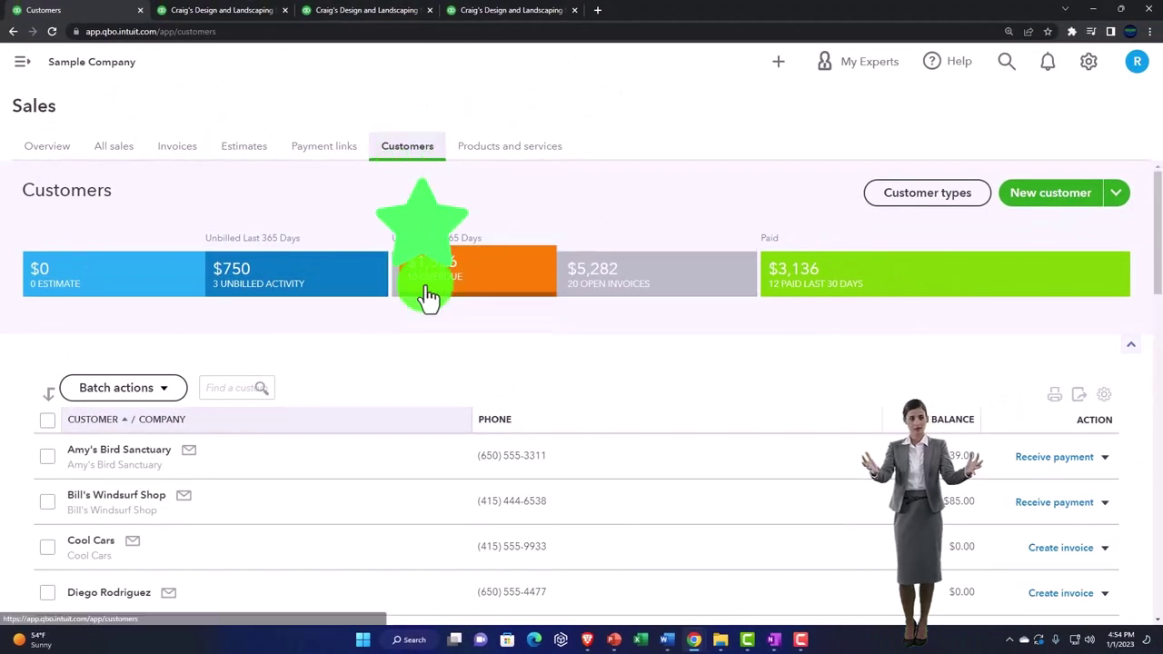
left_click(609, 288)
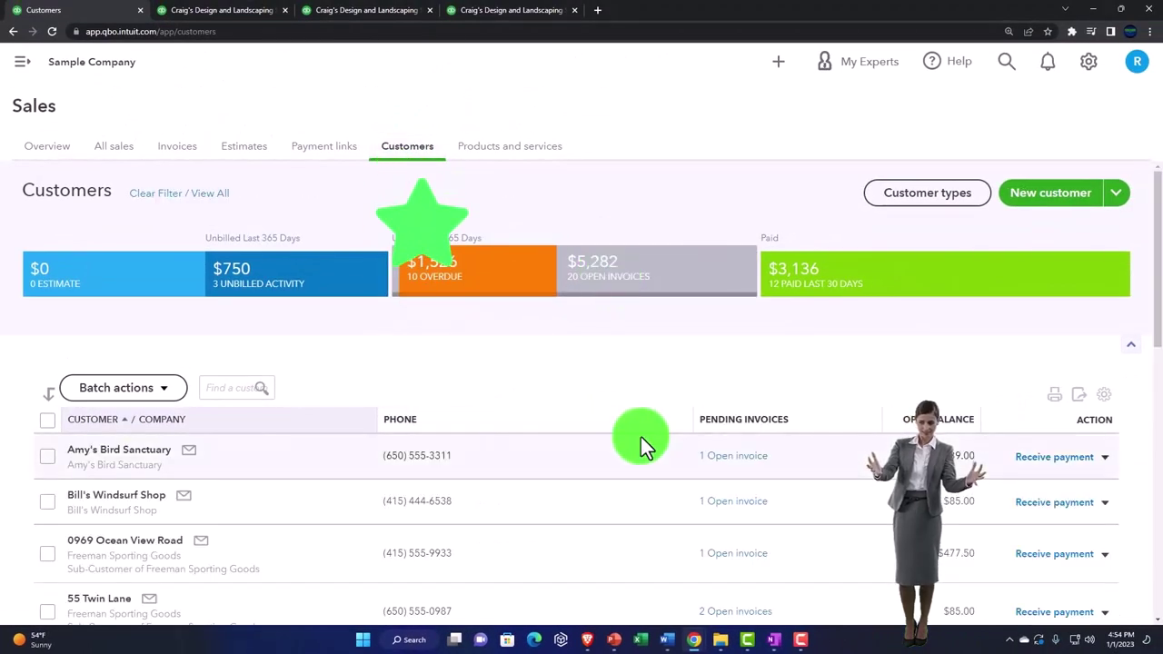
scroll(679, 413, "down", 3)
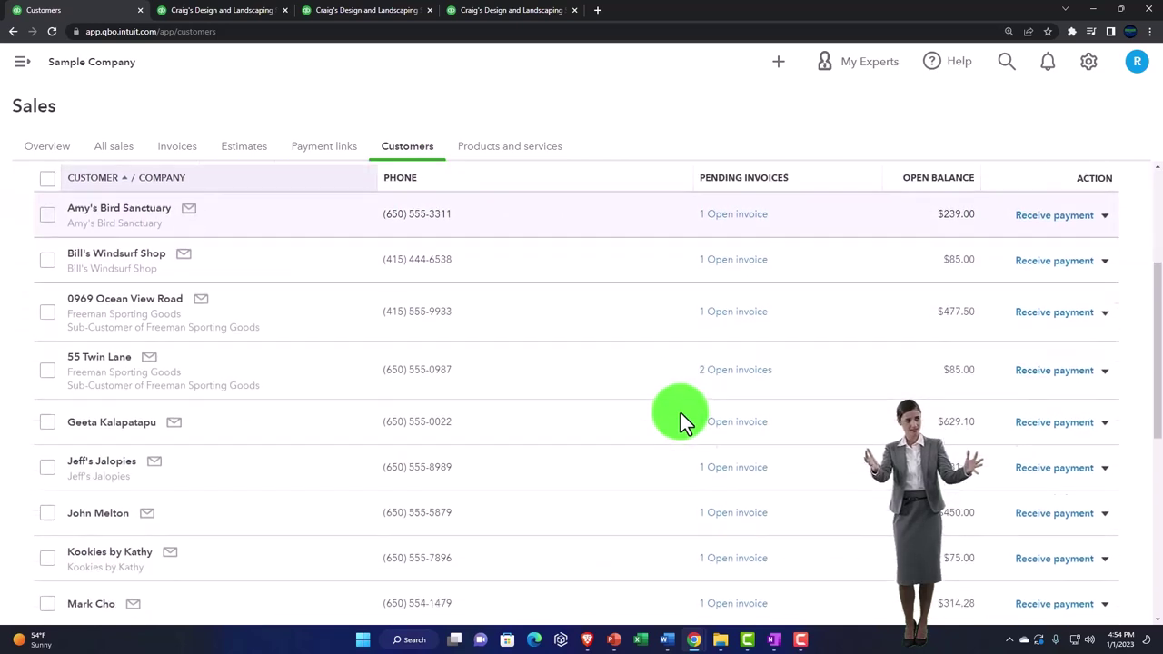
scroll(679, 421, "down", 1)
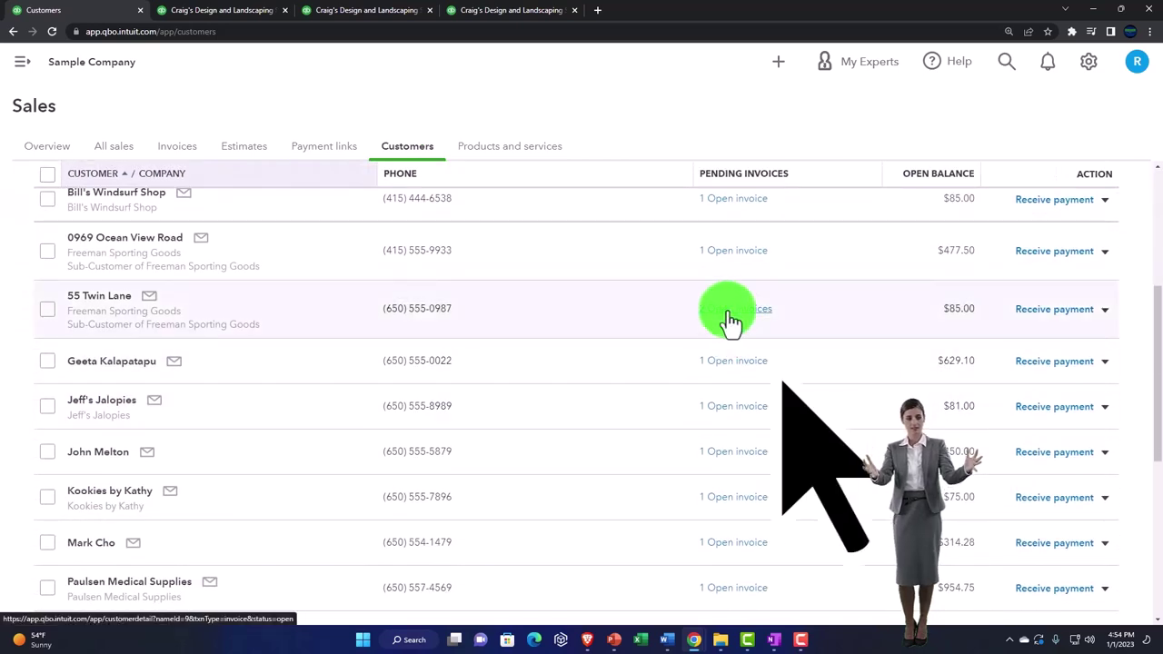
scroll(731, 318, "down", 5)
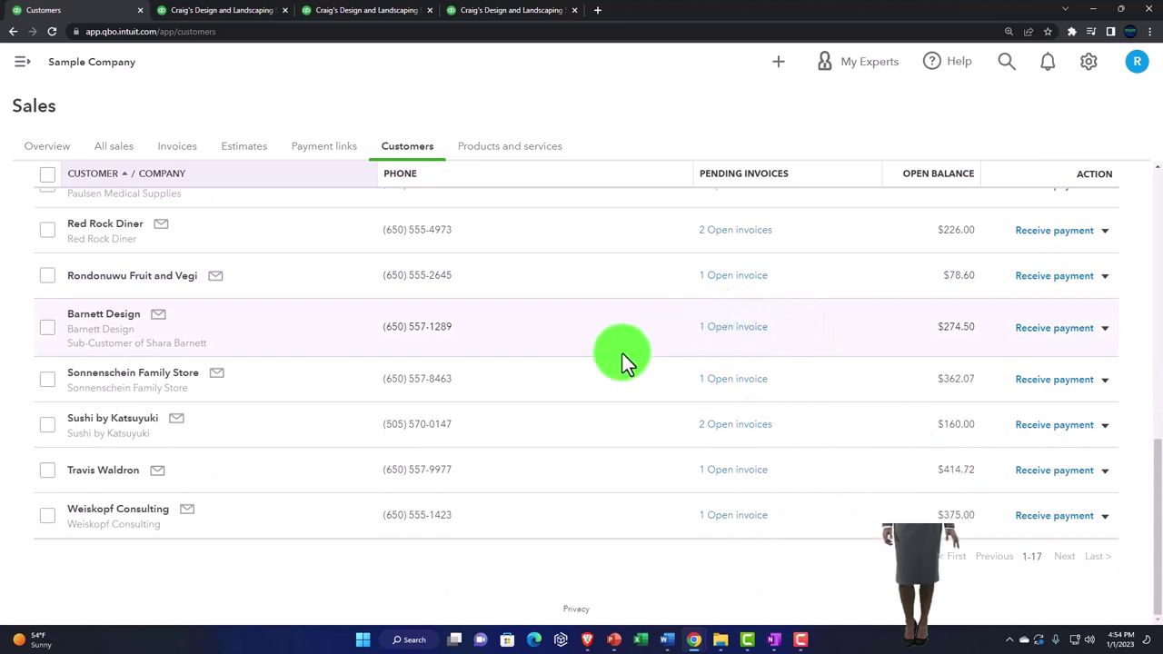
scroll(622, 353, "up", 3)
Scroll the Customer Balance Summary back to the top and go back to the Reports page.
left_click(516, 13)
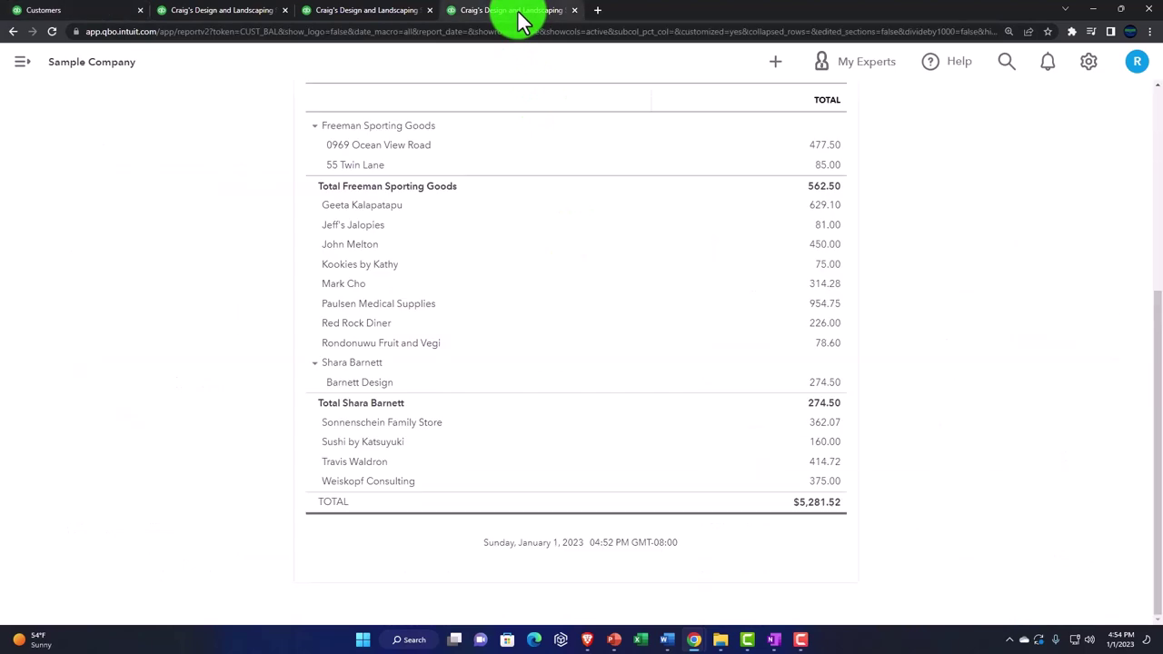
scroll(232, 334, "up", 3)
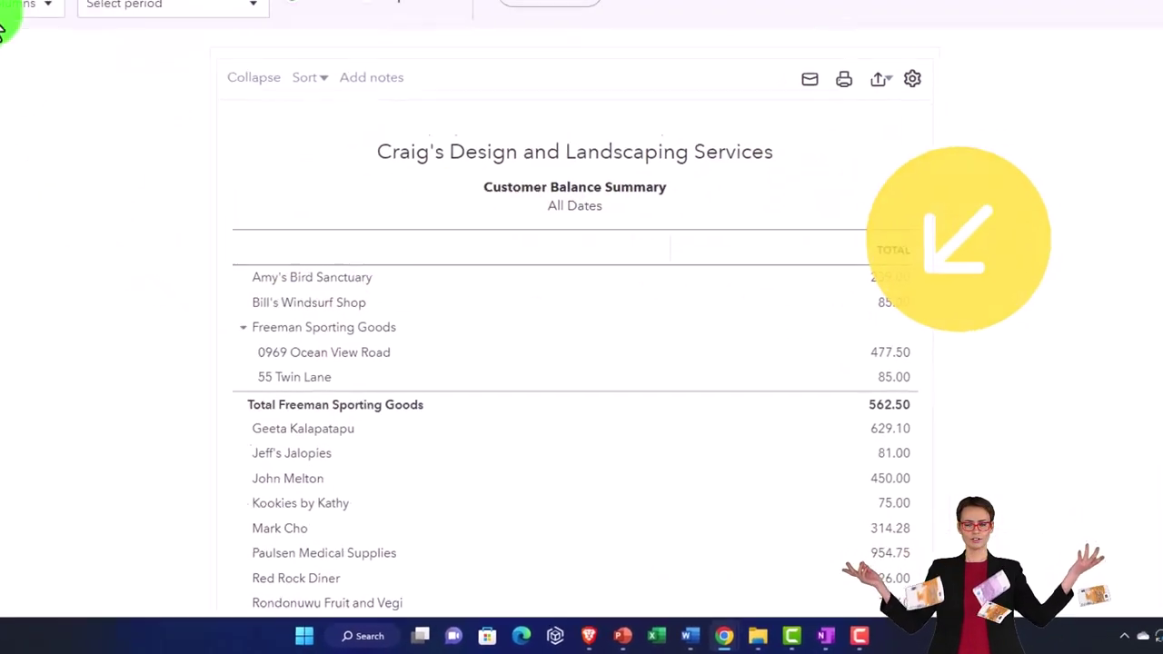
left_click(18, 32)
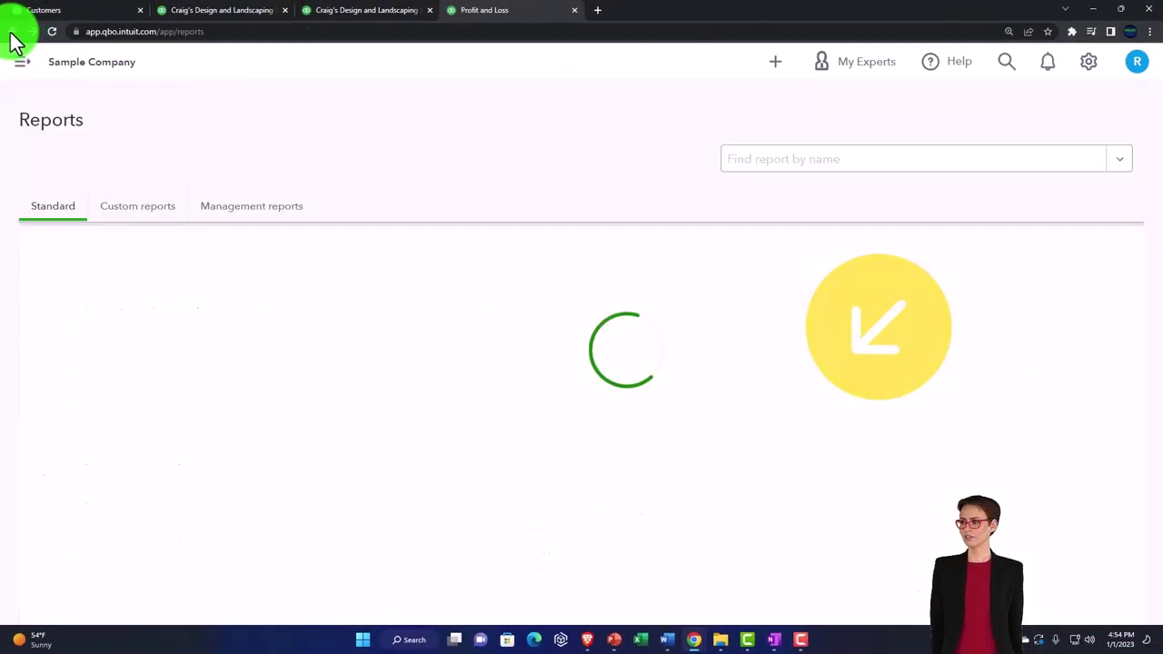